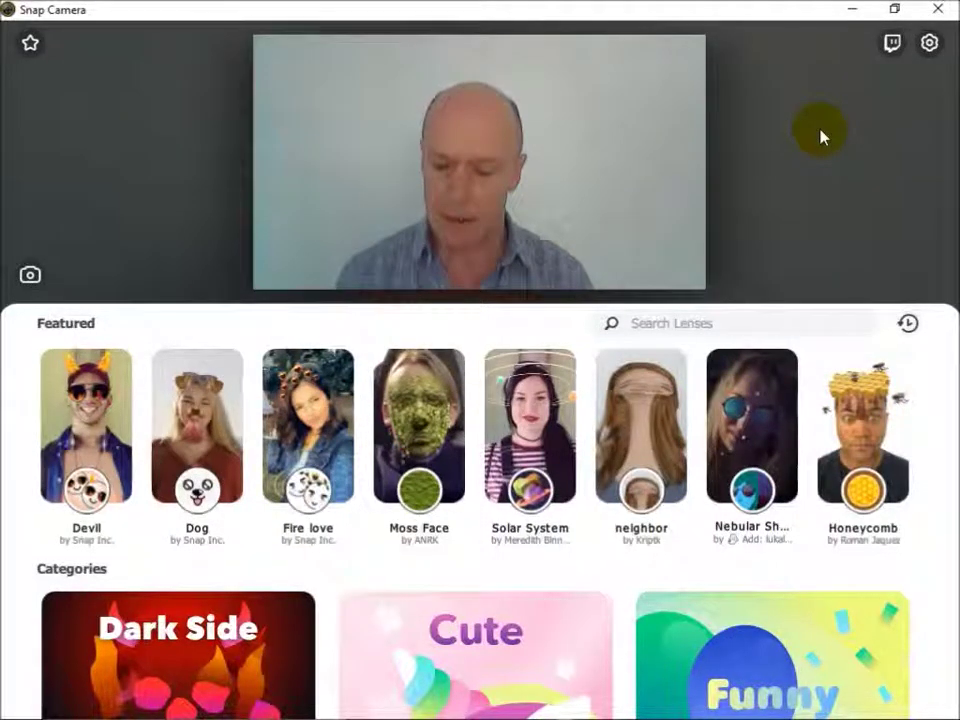
Switch to the Chrome window showing snapcamera.snapchat.com
key(alt+Tab+Tab)
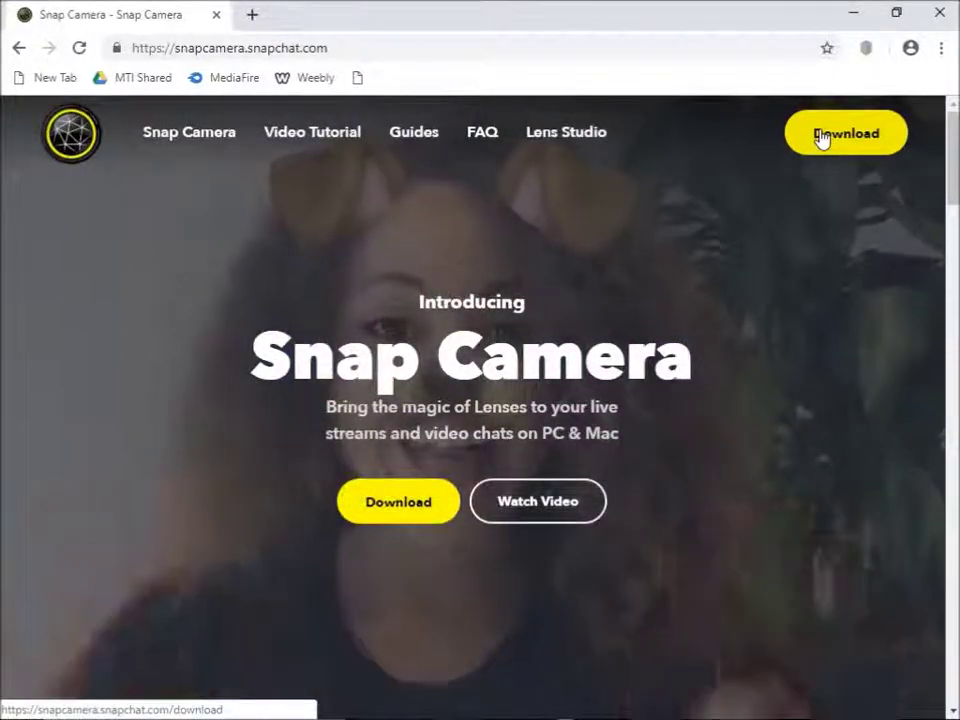
Leave Chrome to bring back the Snap Camera app with its live webcam preview
click(872, 10)
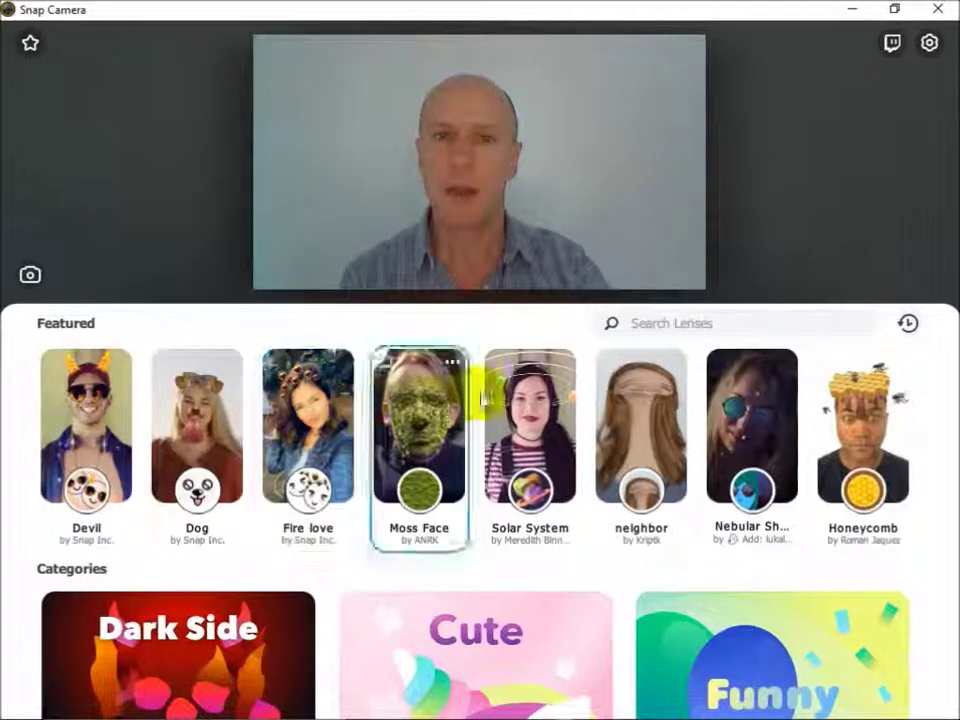
Star the Devil, Dog and Solar System lenses as favourites and show the Favorites list
click(95, 410)
click(52, 360)
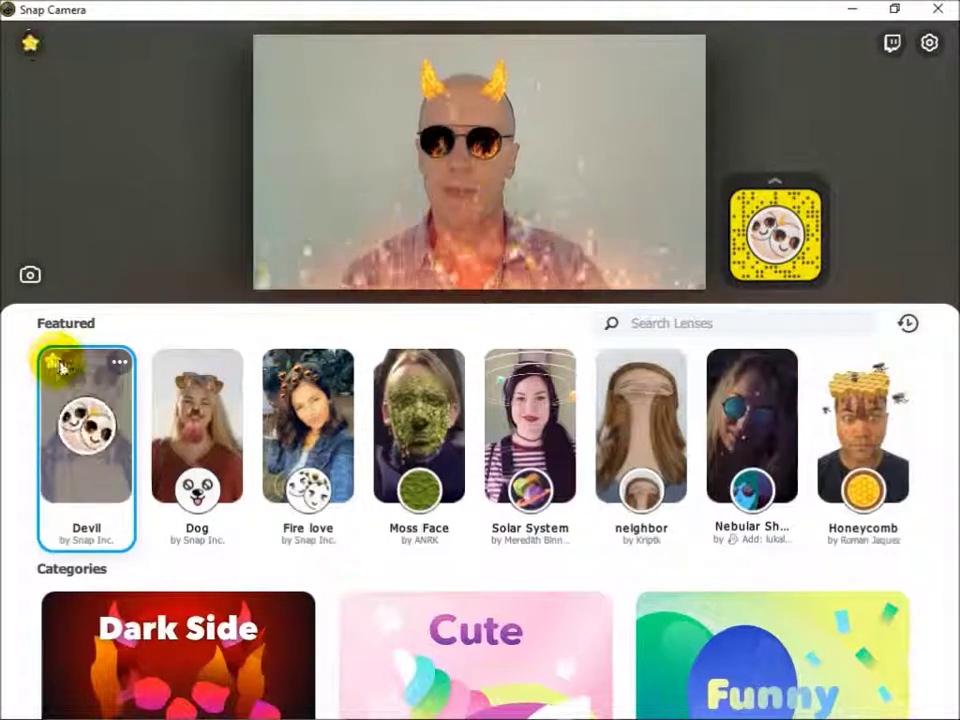
click(206, 420)
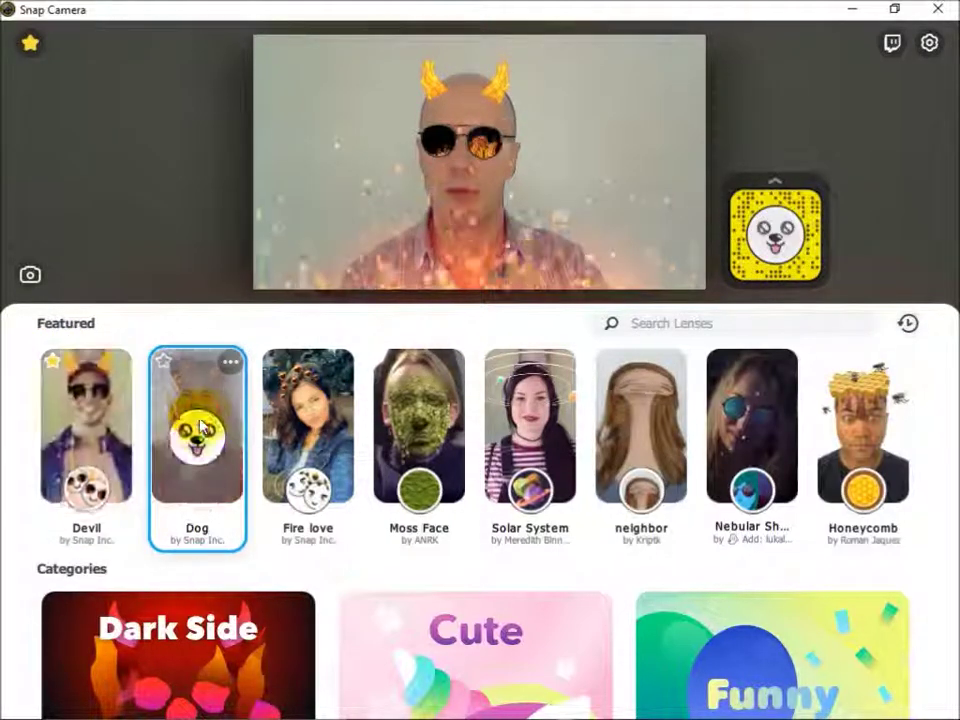
click(165, 367)
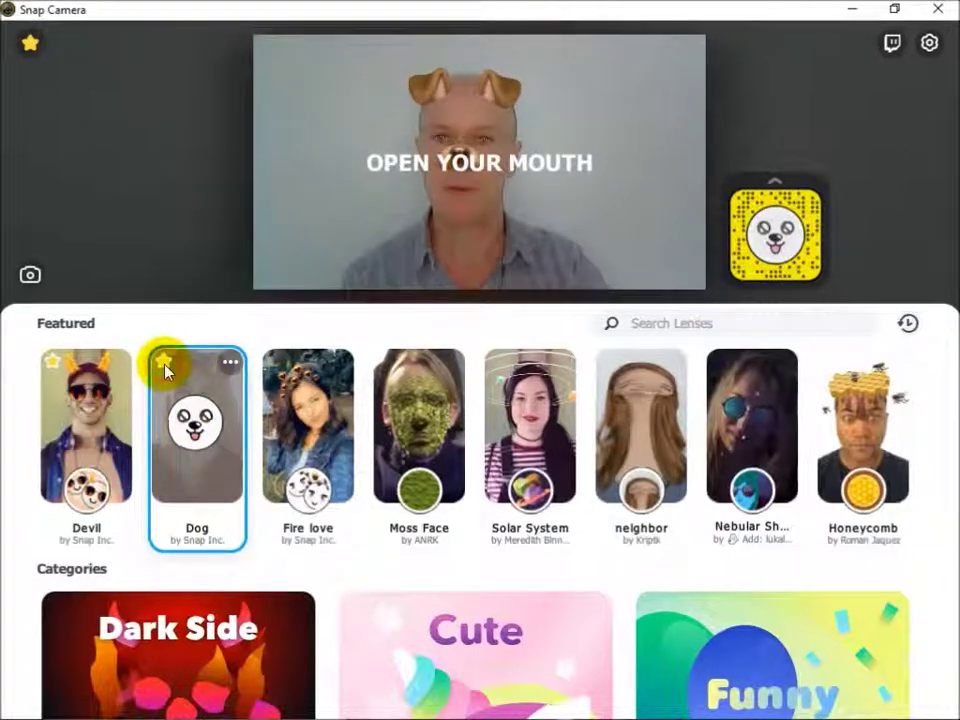
click(520, 405)
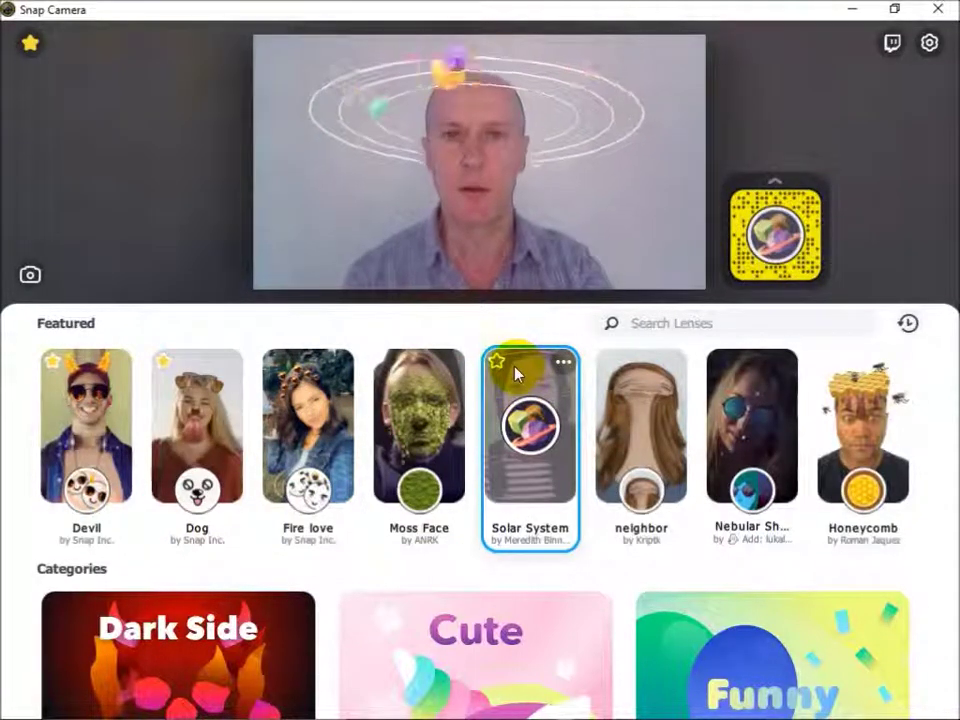
click(500, 366)
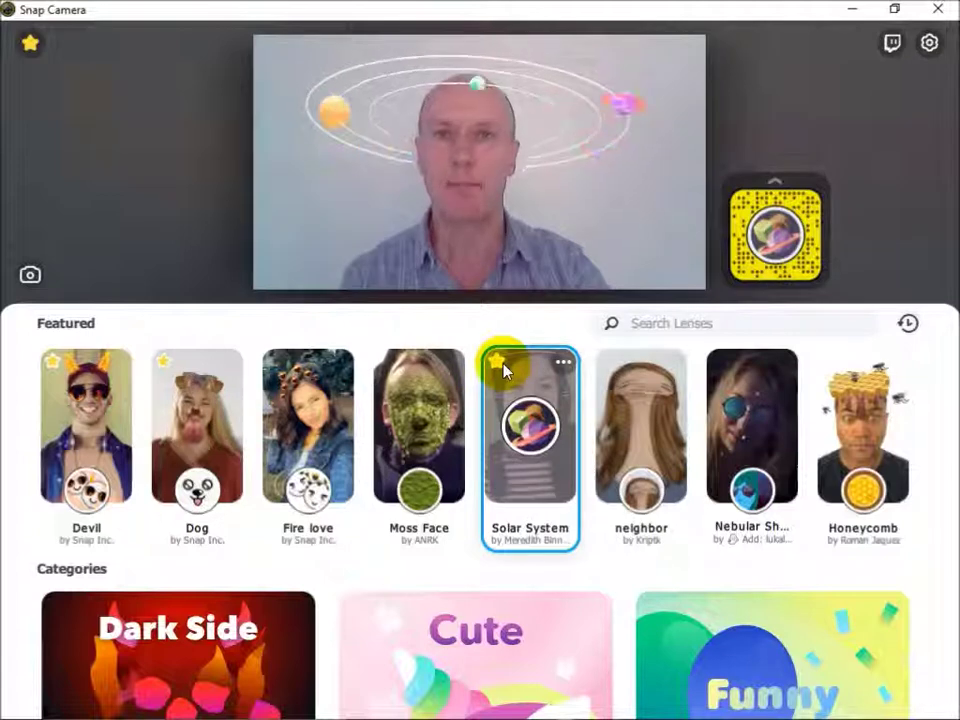
click(30, 43)
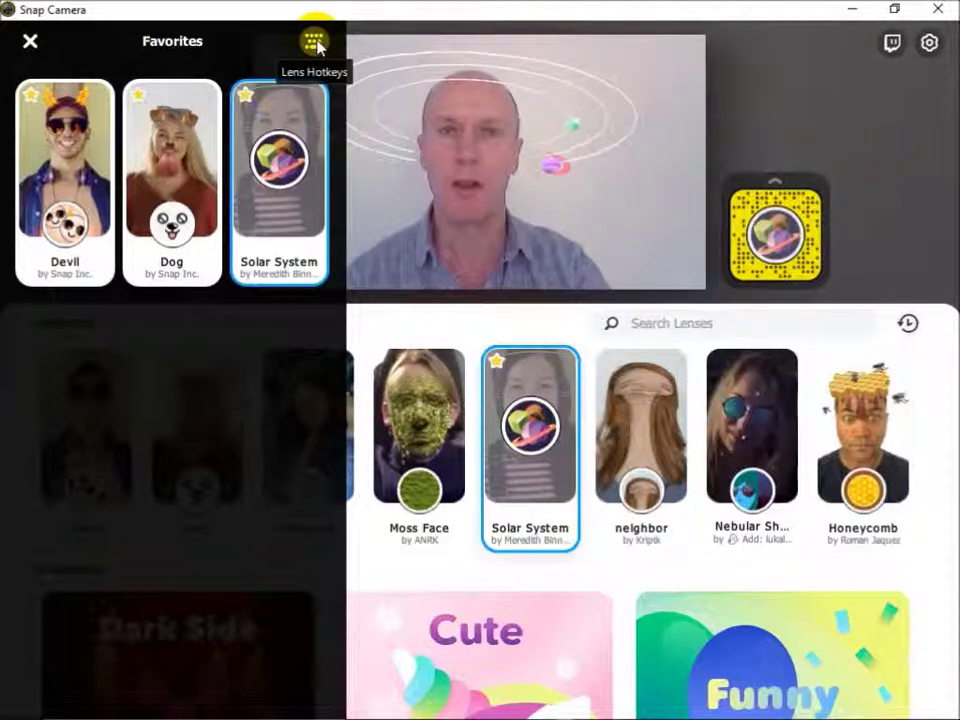
Assign Devil Num + 1, Dog Num + 2 and Solar System Num + 3 as lens hotkeys
click(316, 42)
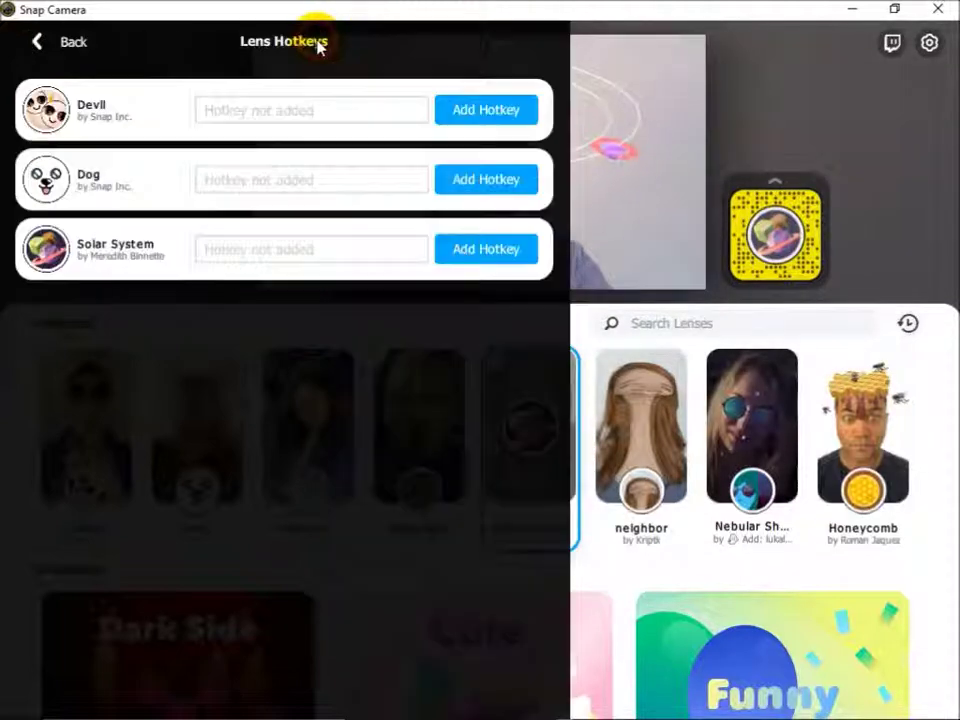
click(341, 110)
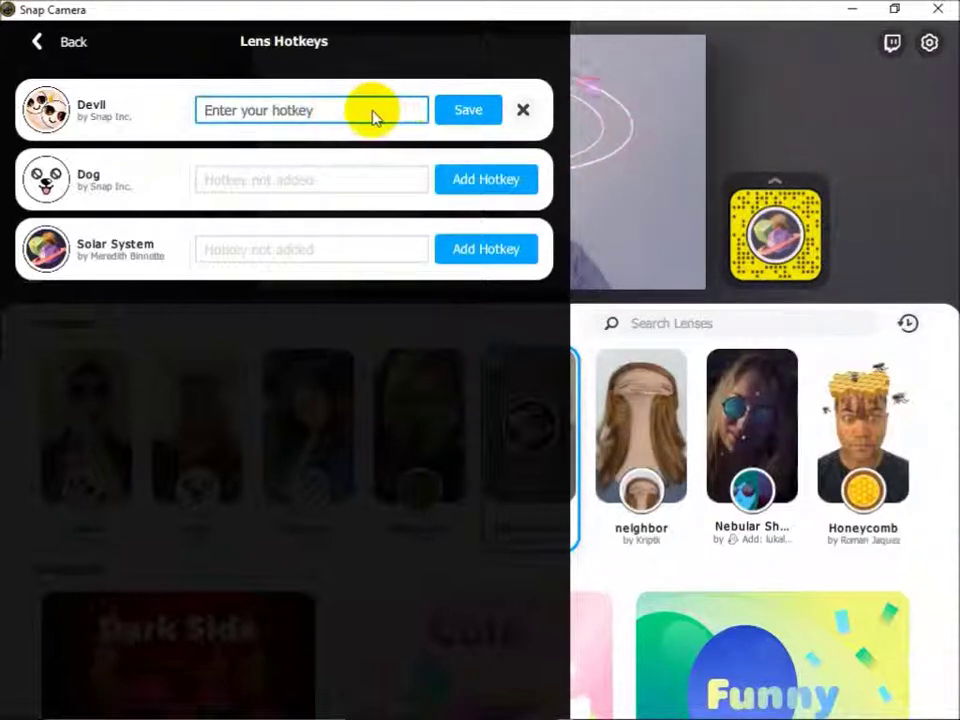
key(KP_1)
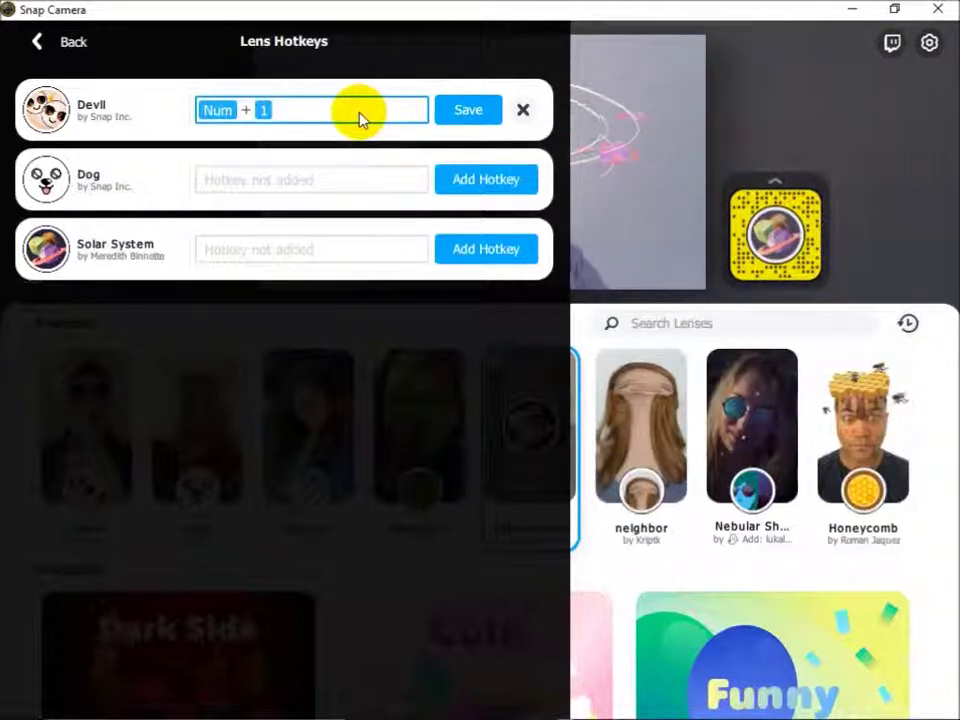
click(369, 179)
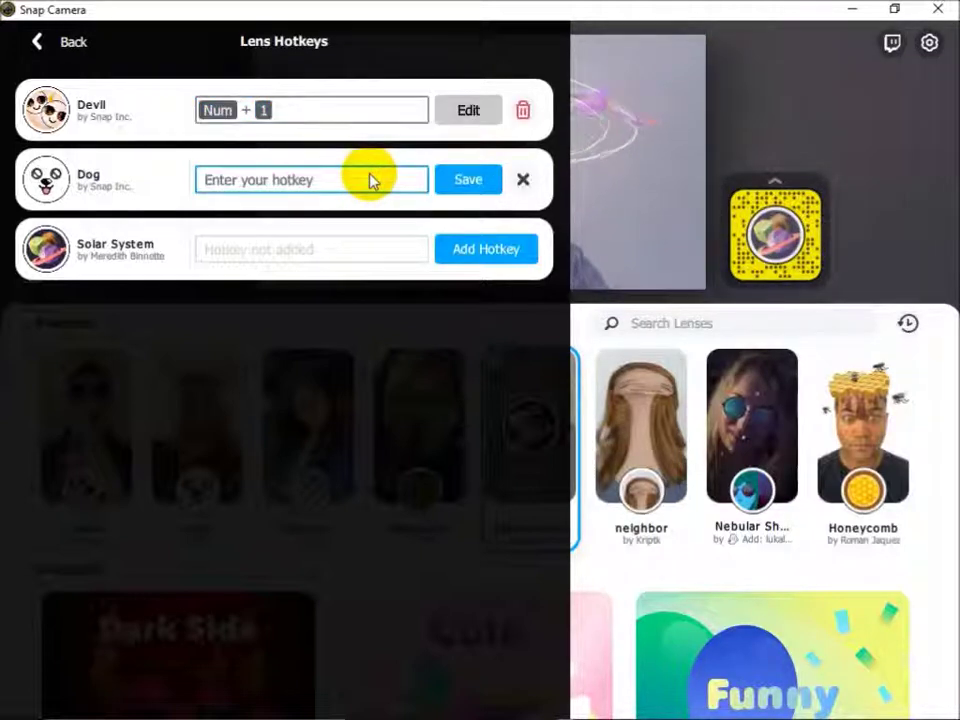
key(KP_2)
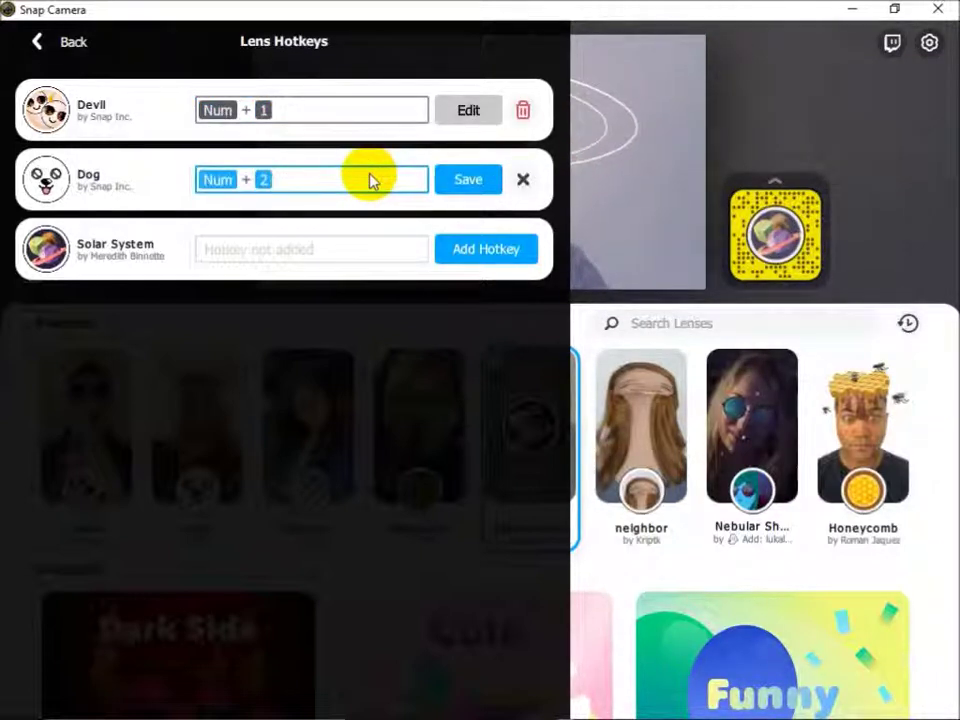
click(350, 250)
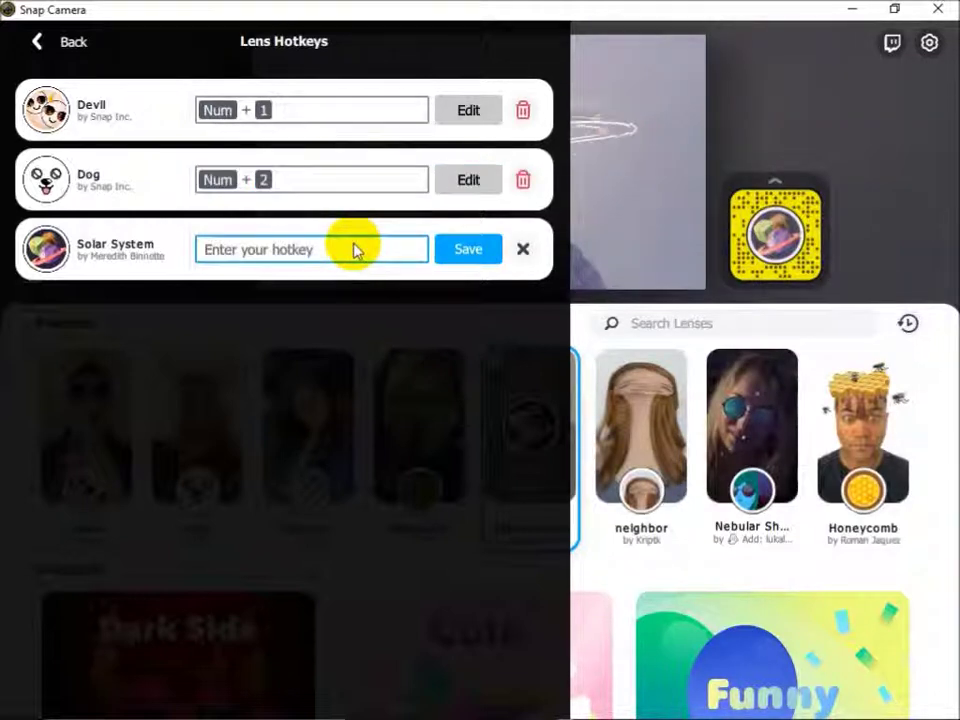
key(KP_3)
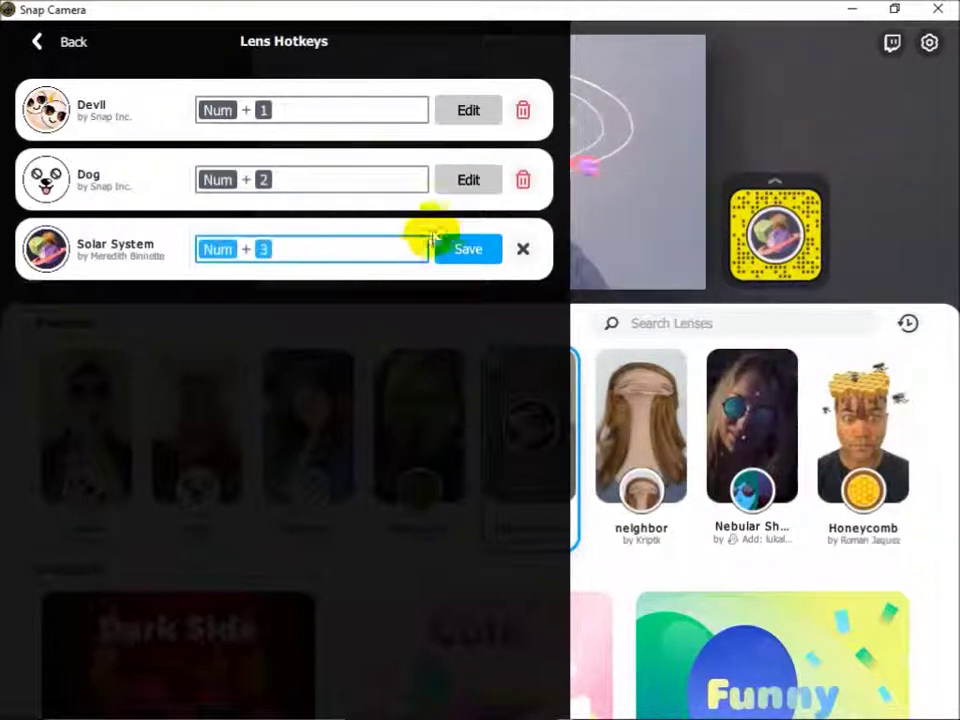
click(468, 253)
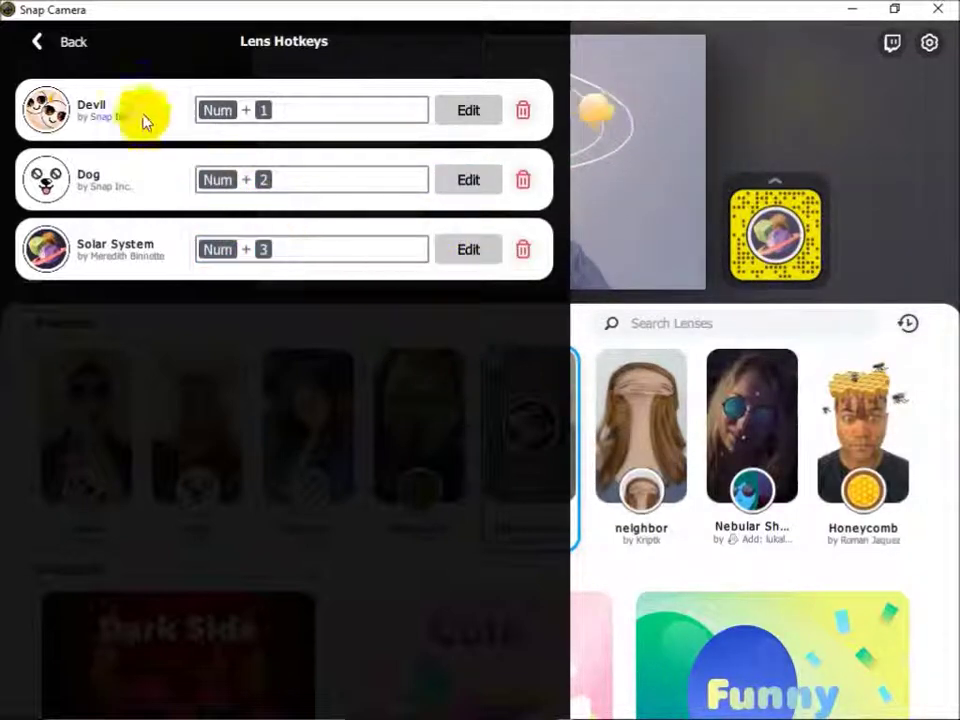
click(36, 44)
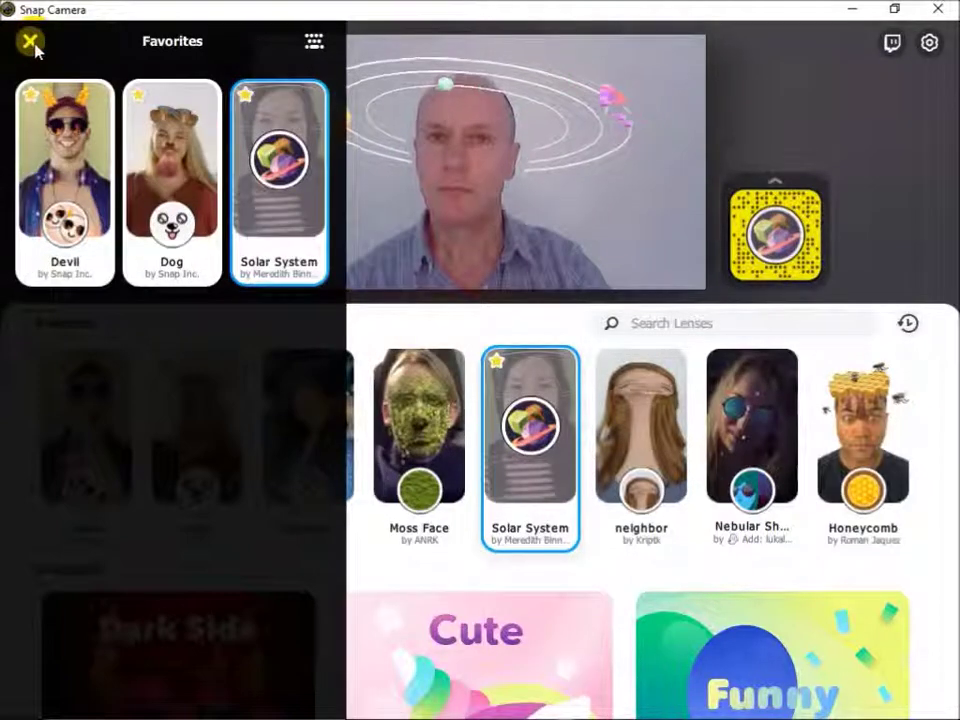
Close Favorites, check the Num + 0 lens on/off hotkey in Settings, and go back
click(31, 43)
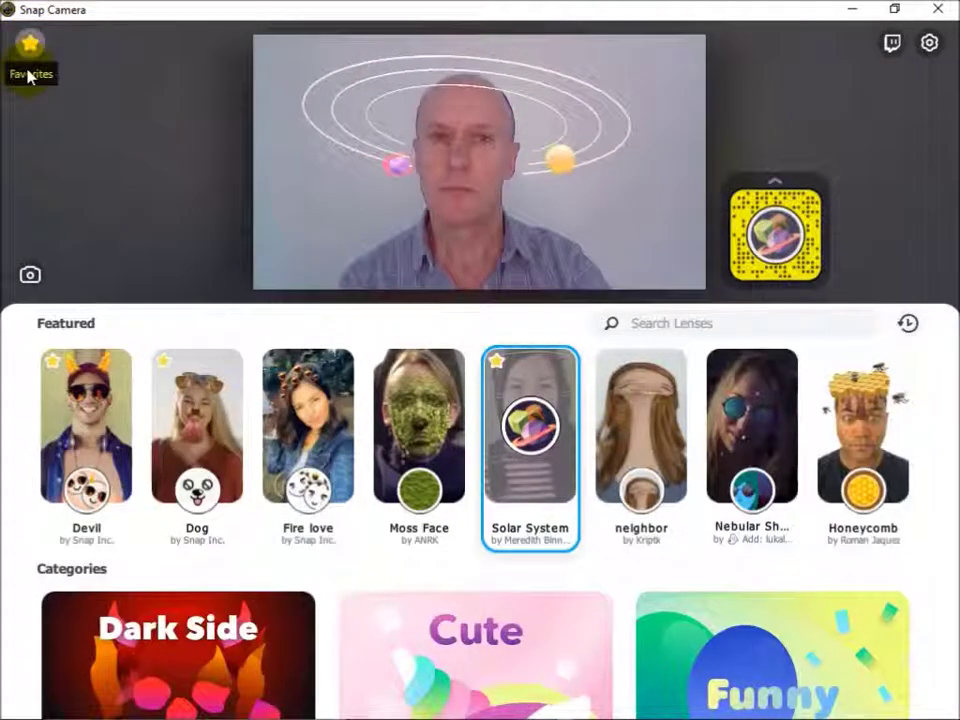
click(930, 44)
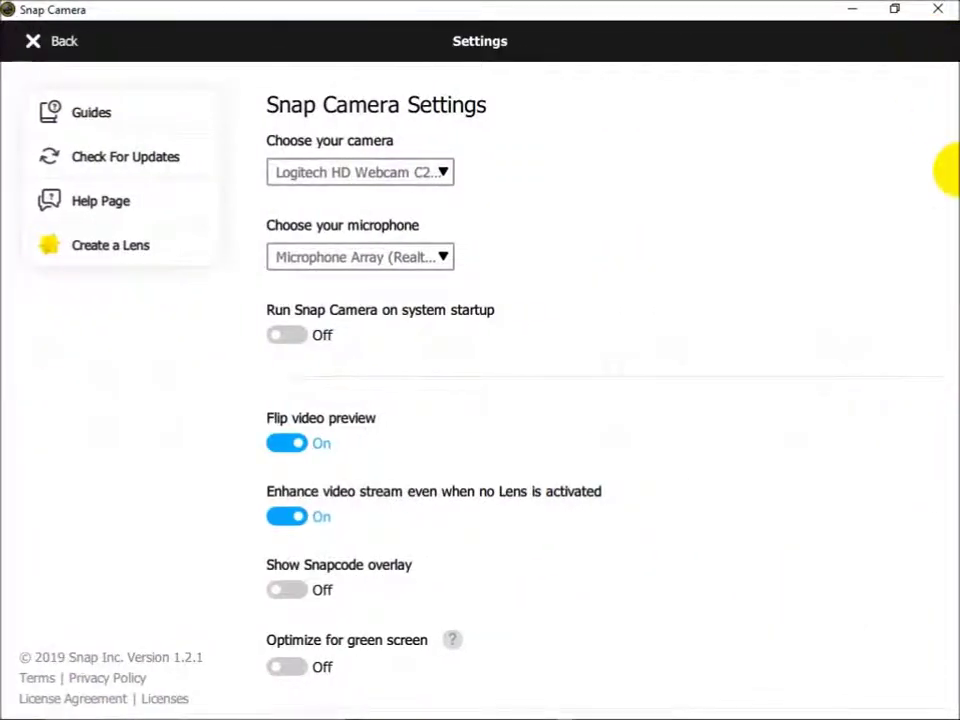
scroll(735, 257, down, 3)
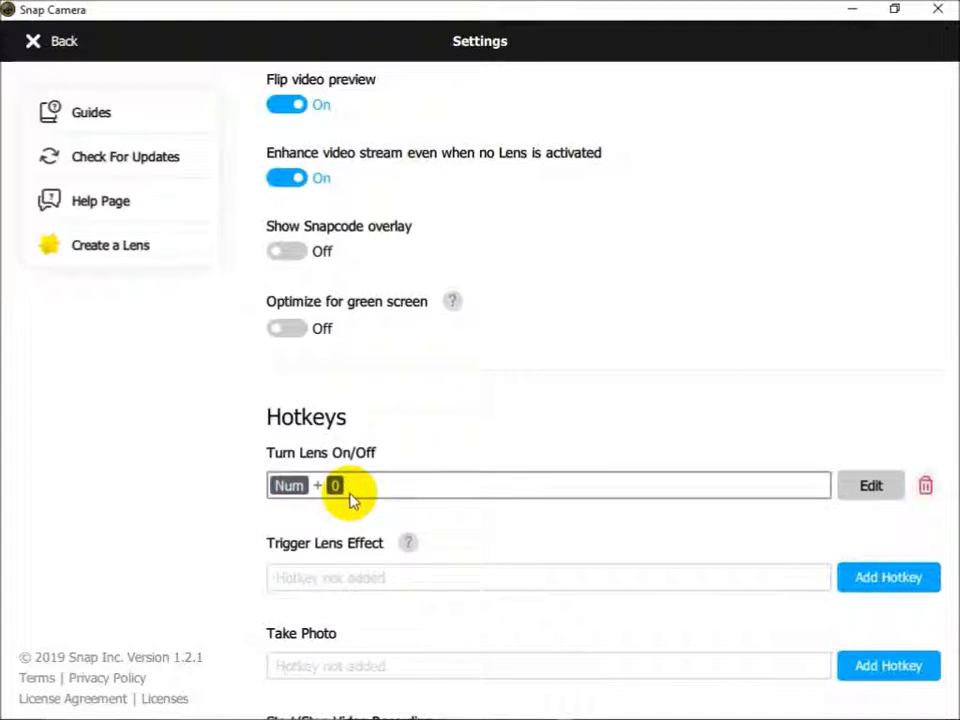
click(25, 38)
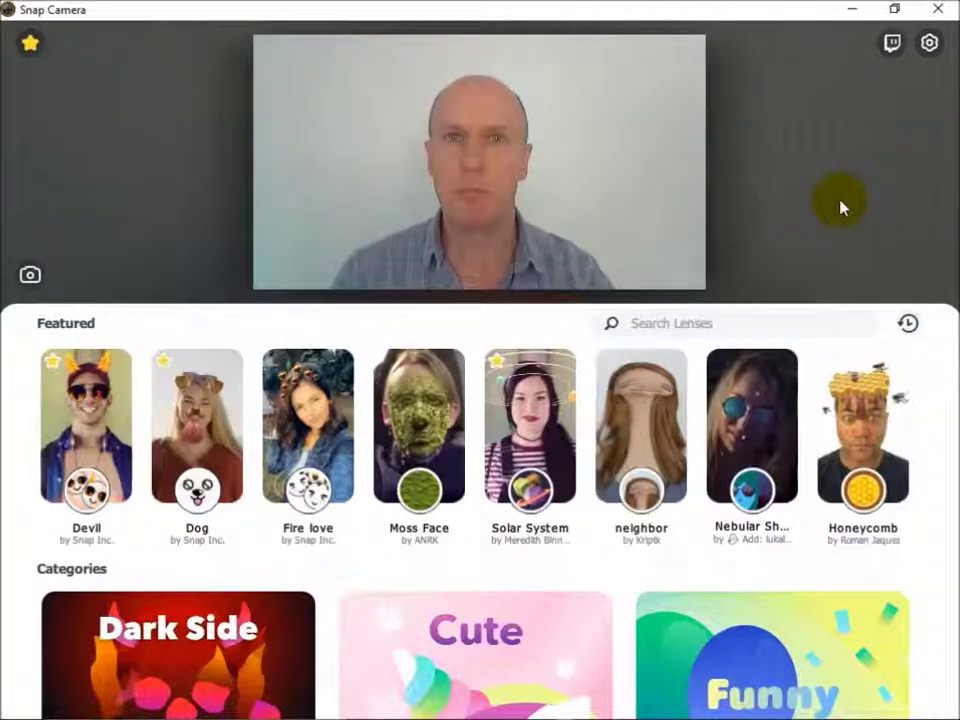
Minimise Snap Camera and confirm RightBooth's webcam Device is Snap Camera Virtual Device
click(856, 12)
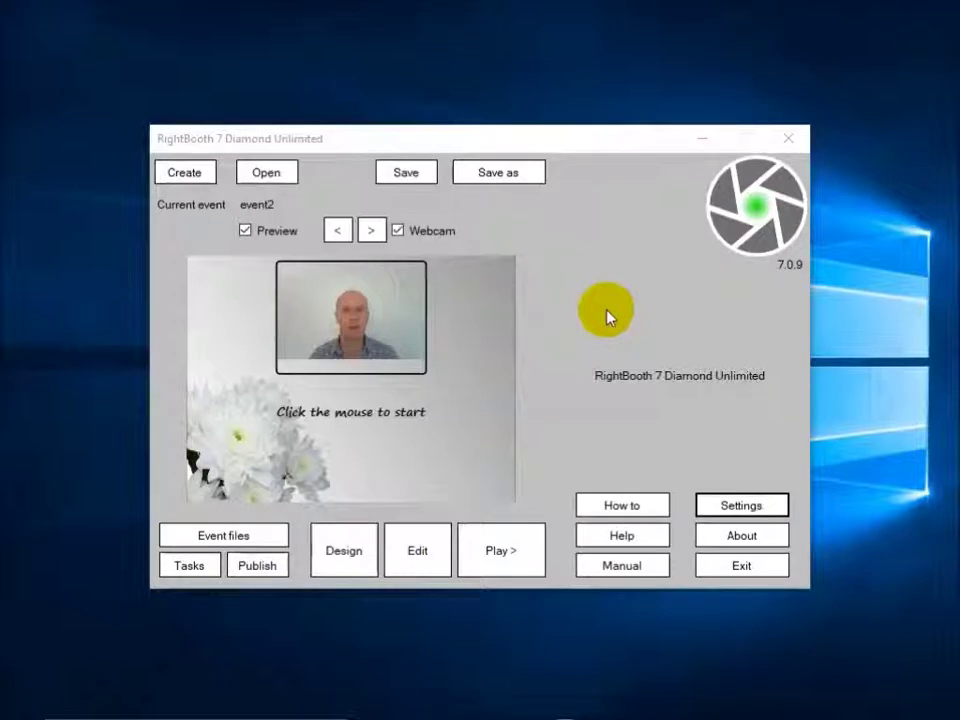
click(745, 507)
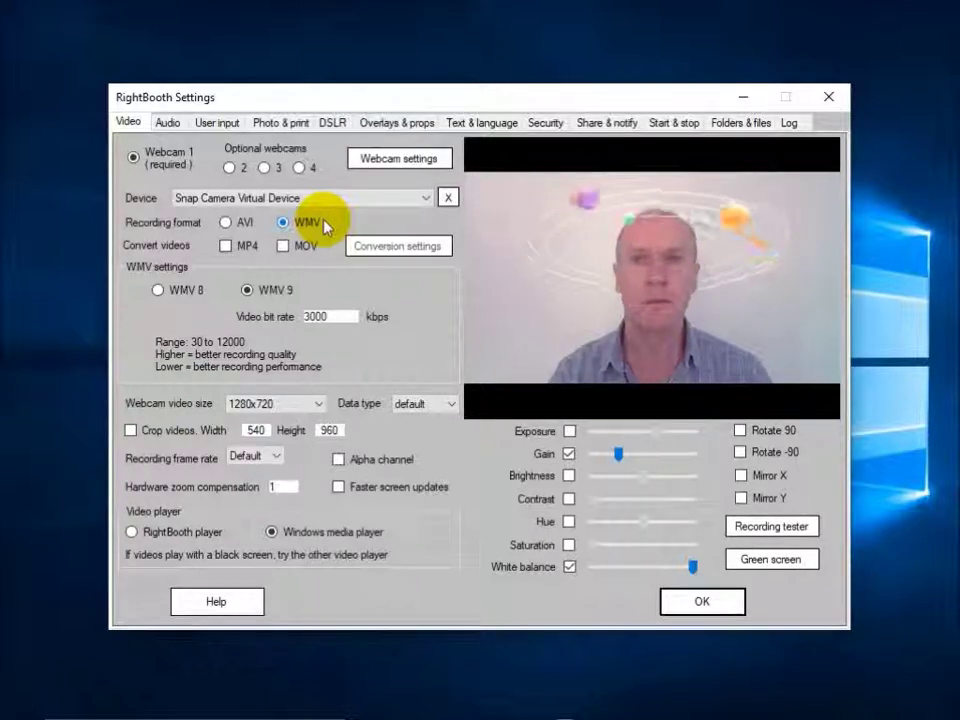
click(701, 600)
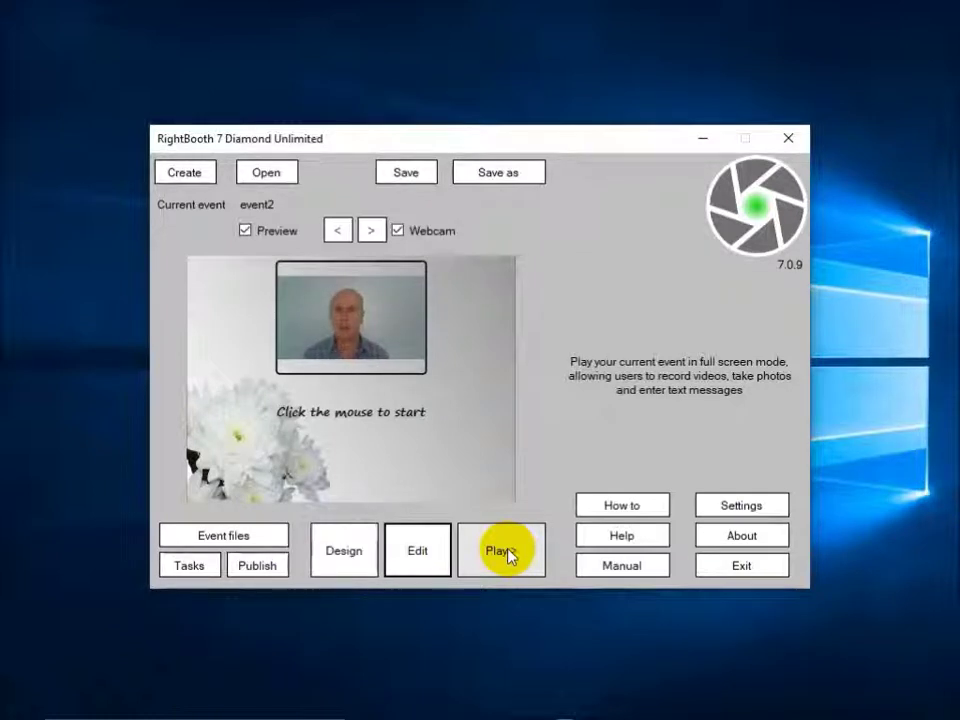
Open event2's Screen Editor and add a first button below the start text
click(420, 553)
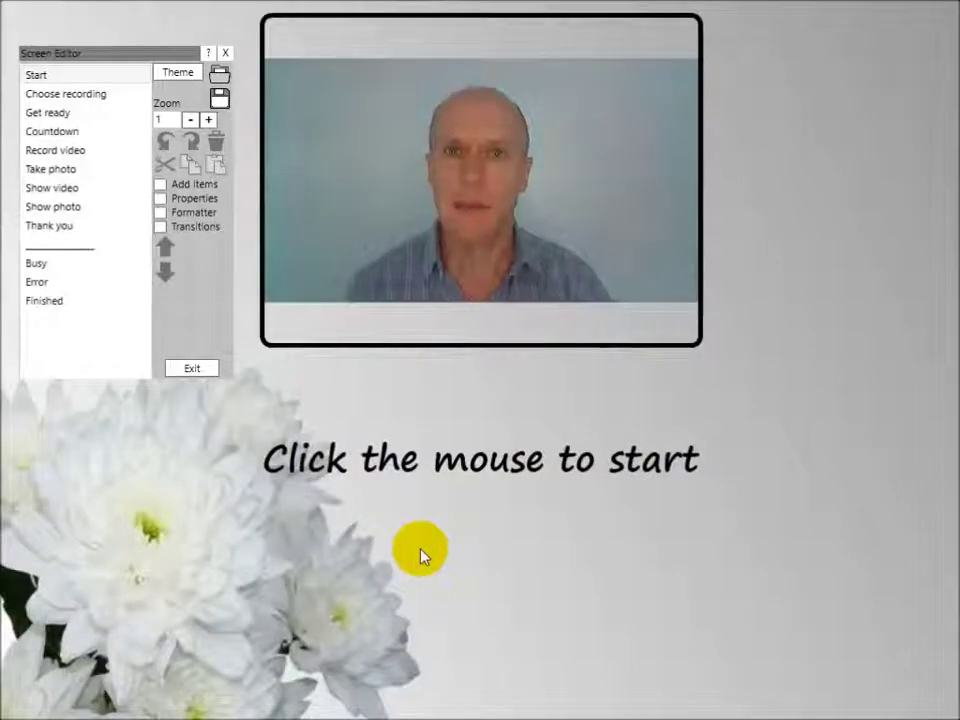
click(166, 186)
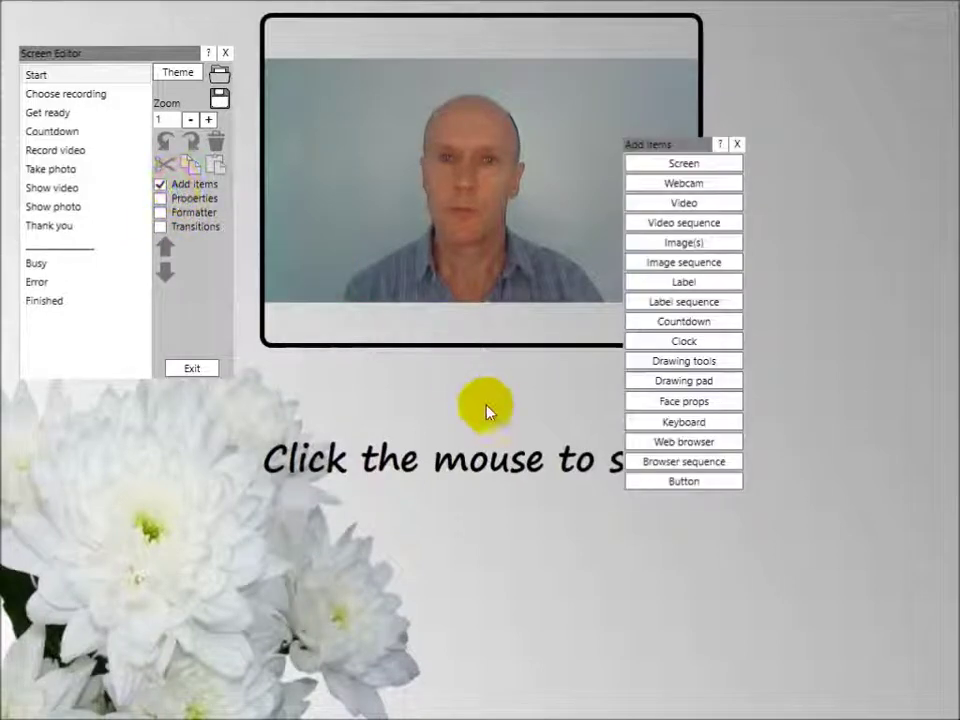
click(656, 485)
drag(497, 355, 405, 553)
Add a second button to the right of the first and close the Add Items panel
click(650, 482)
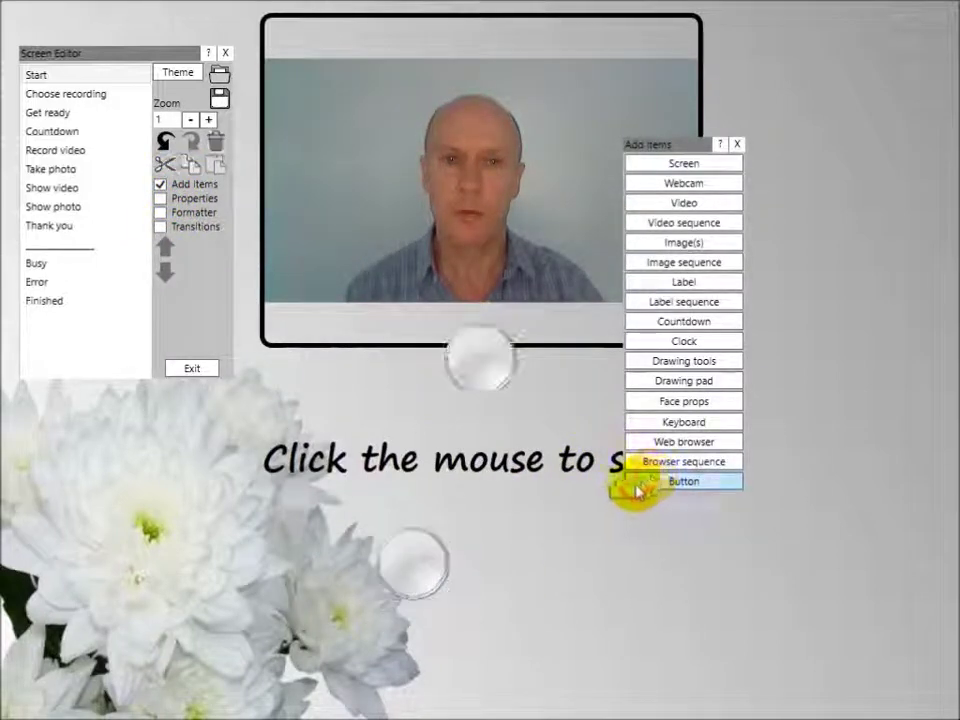
drag(462, 348, 550, 560)
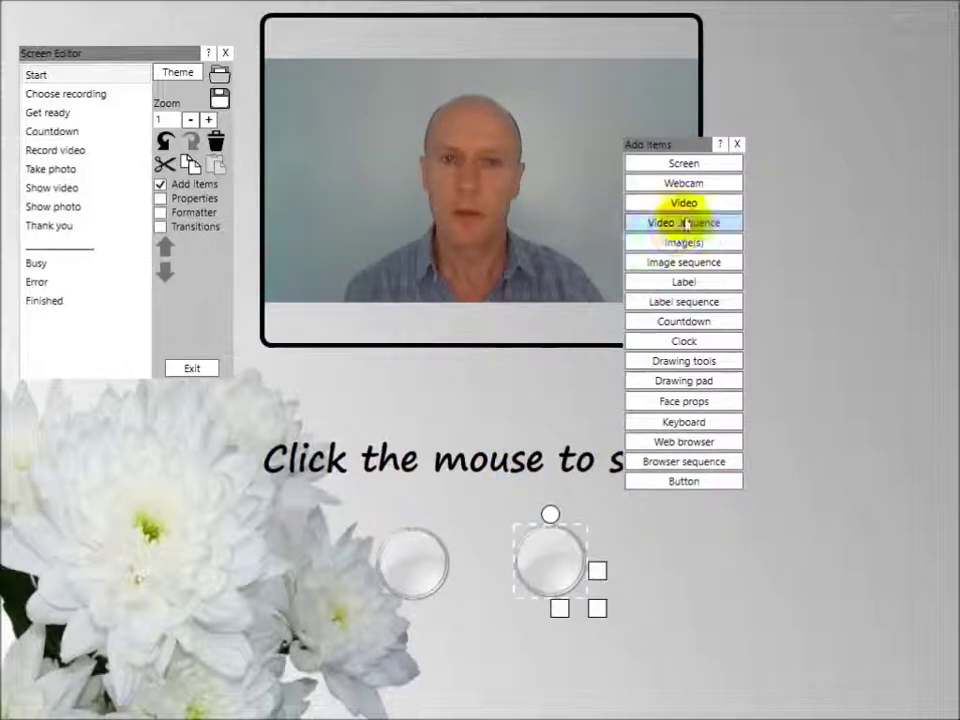
drag(711, 143, 797, 141)
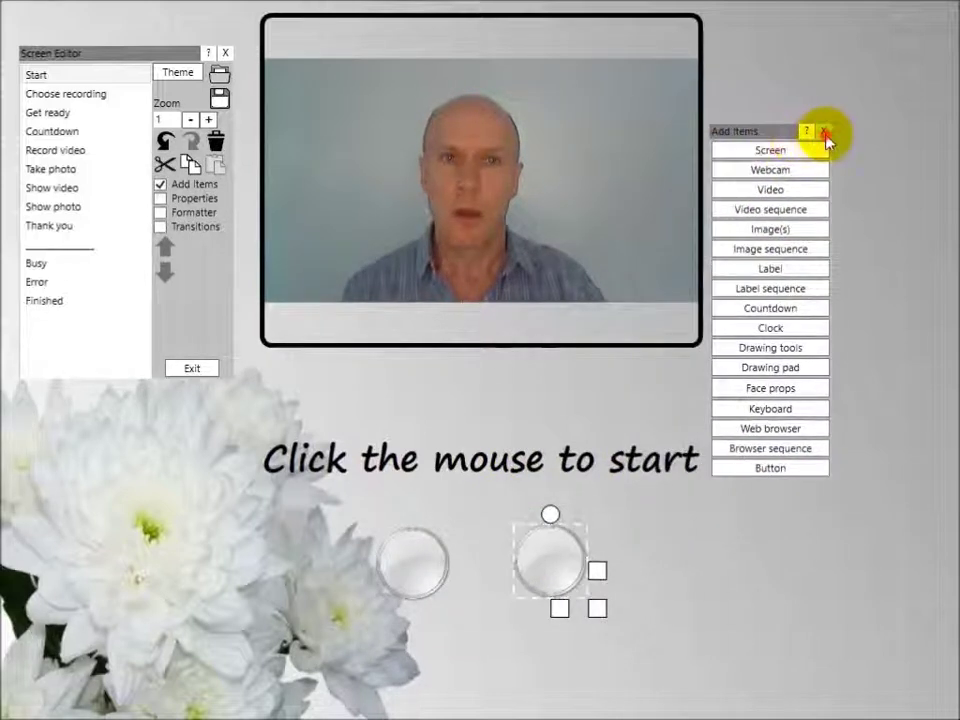
click(824, 132)
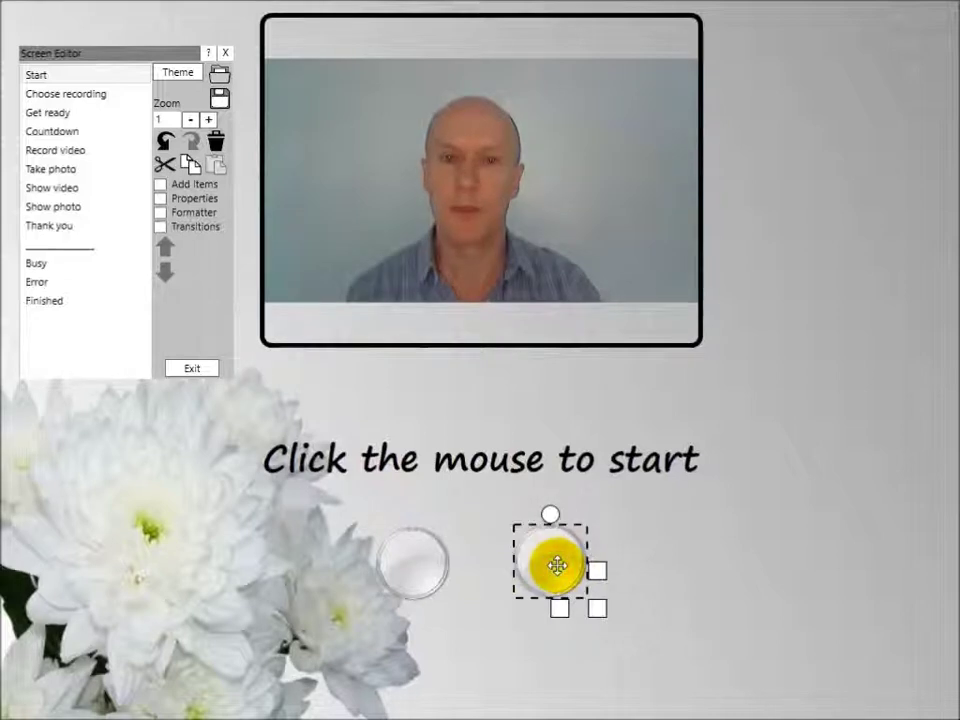
Set the right round button's Action to Snap Camera +1
click(163, 199)
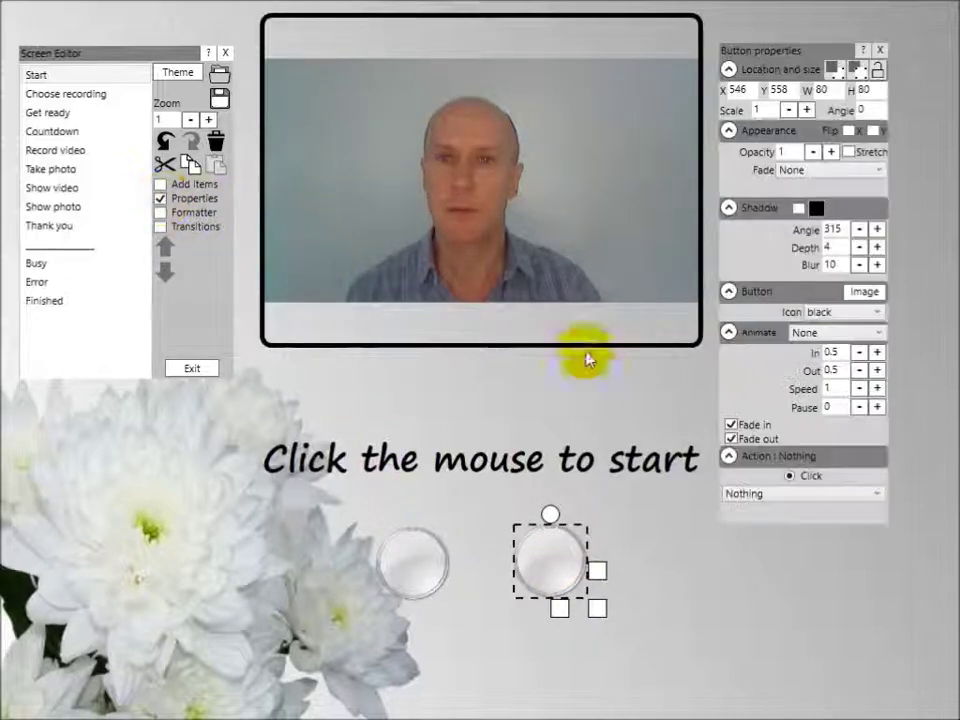
click(874, 496)
drag(876, 340, 885, 451)
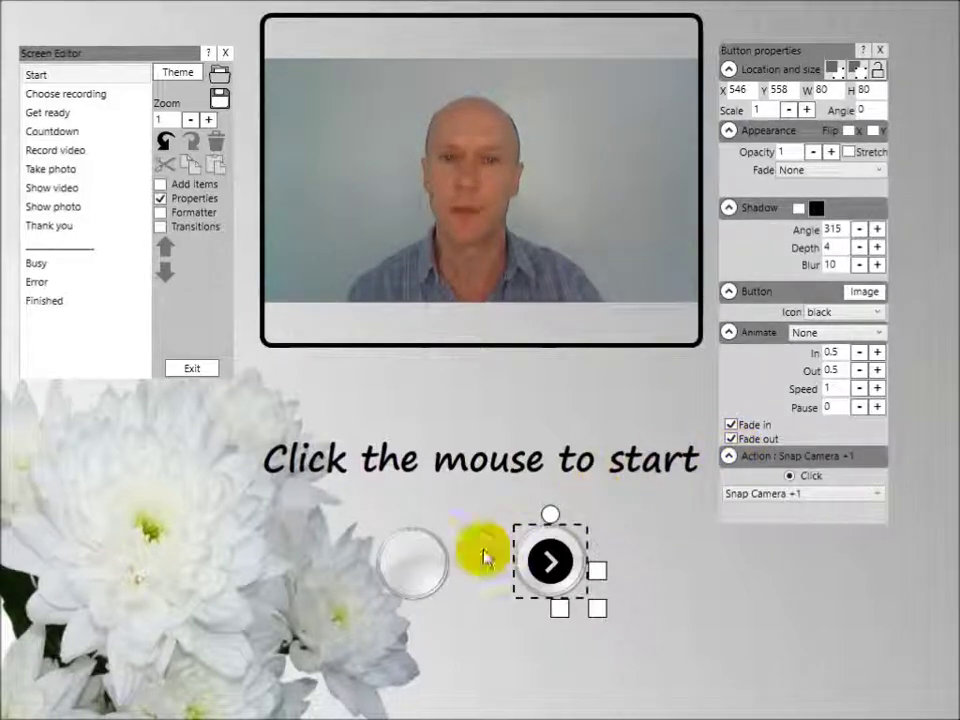
Set the left round button's Action to Snap Camera -1
click(416, 560)
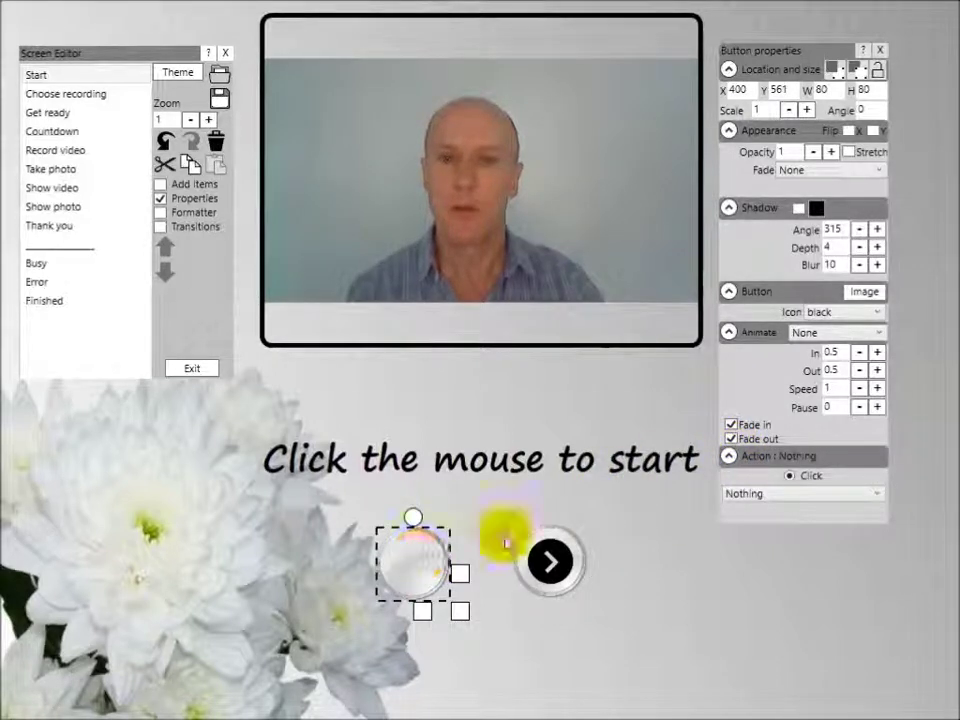
click(876, 493)
drag(874, 358, 883, 495)
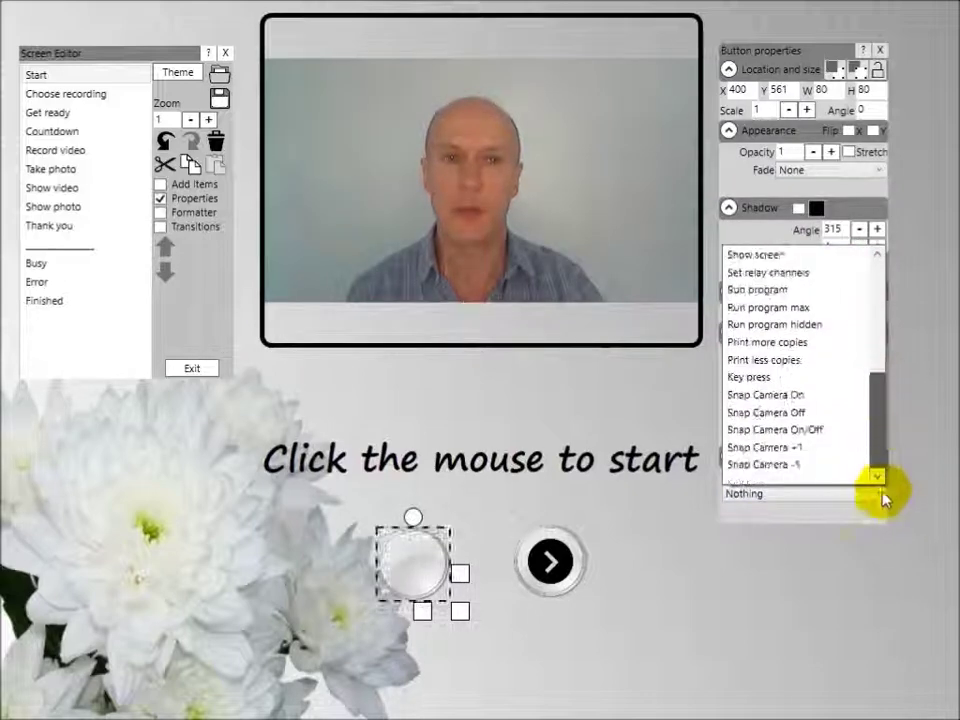
click(799, 467)
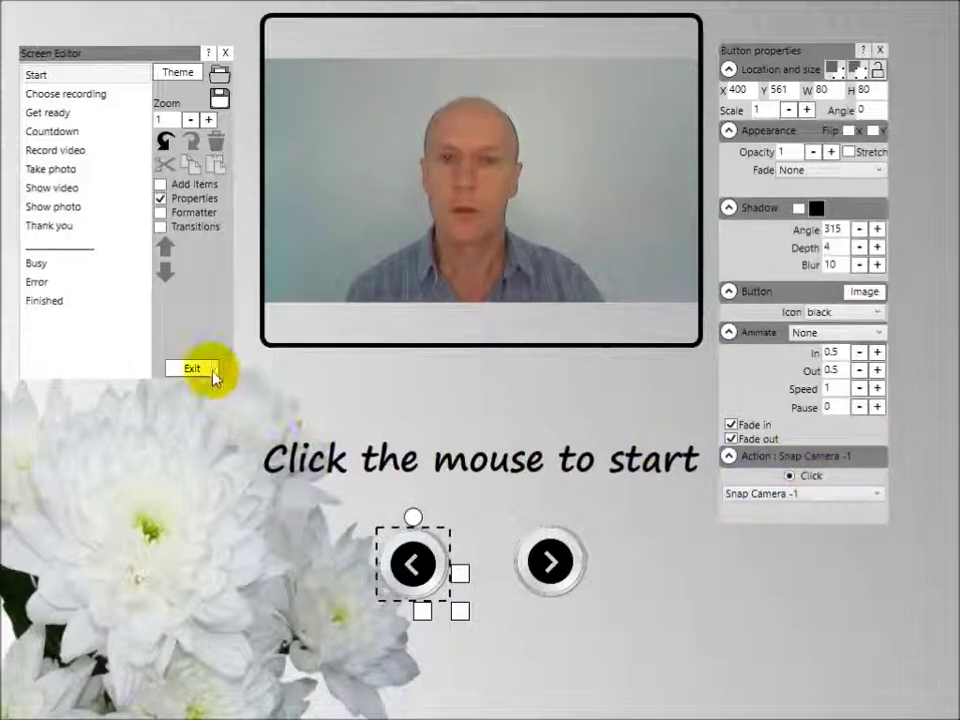
Exit the Screen Editor and change Overlays & props Total lenses from 4 to 3
click(207, 372)
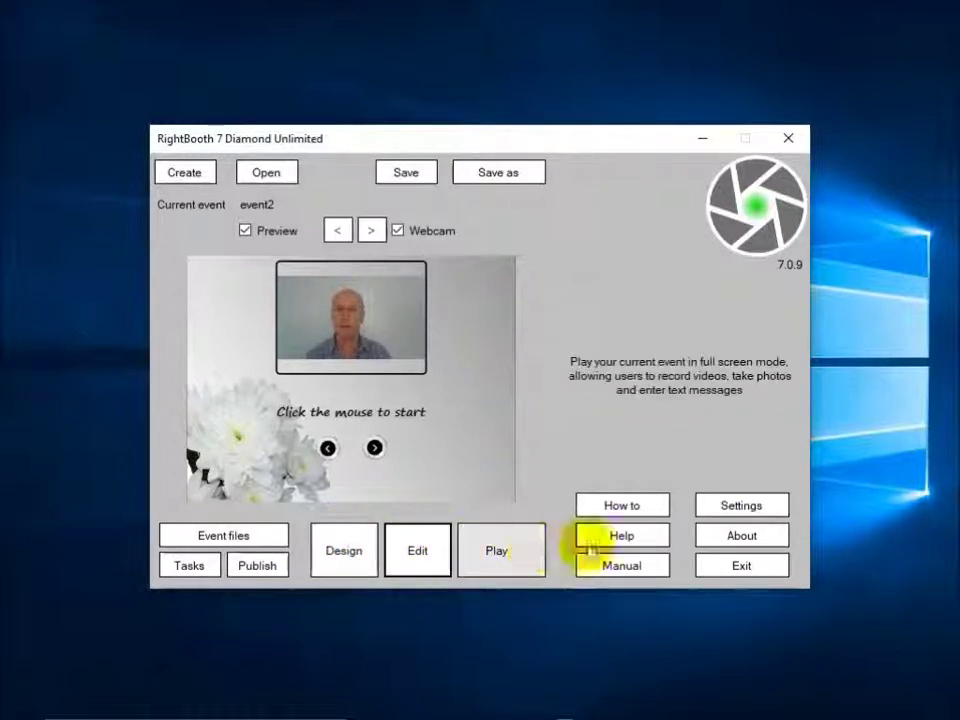
click(742, 507)
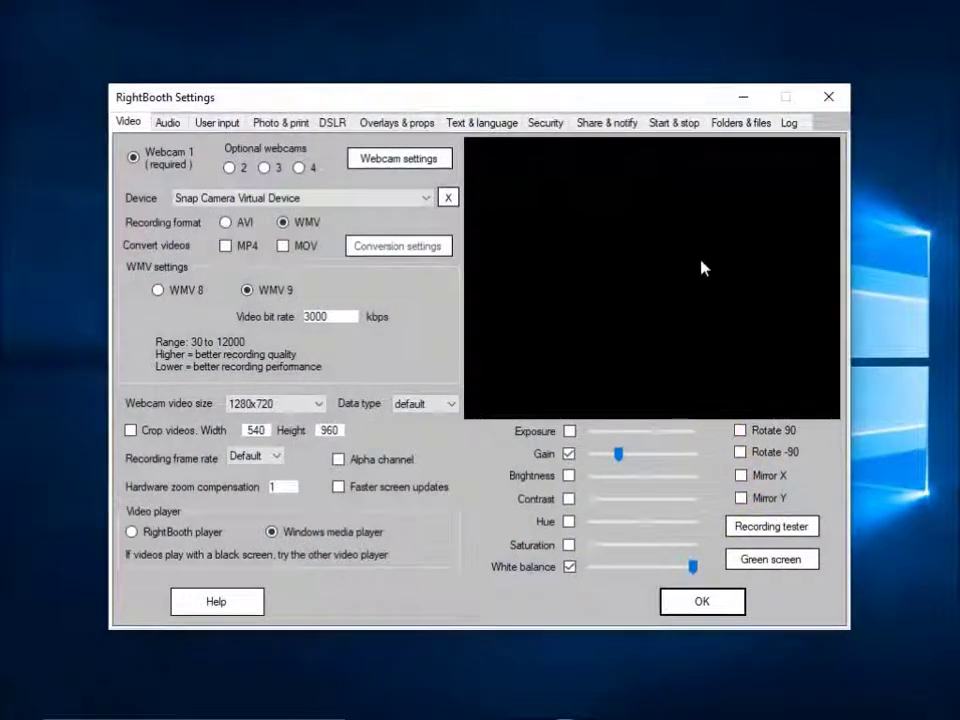
click(406, 124)
click(670, 432)
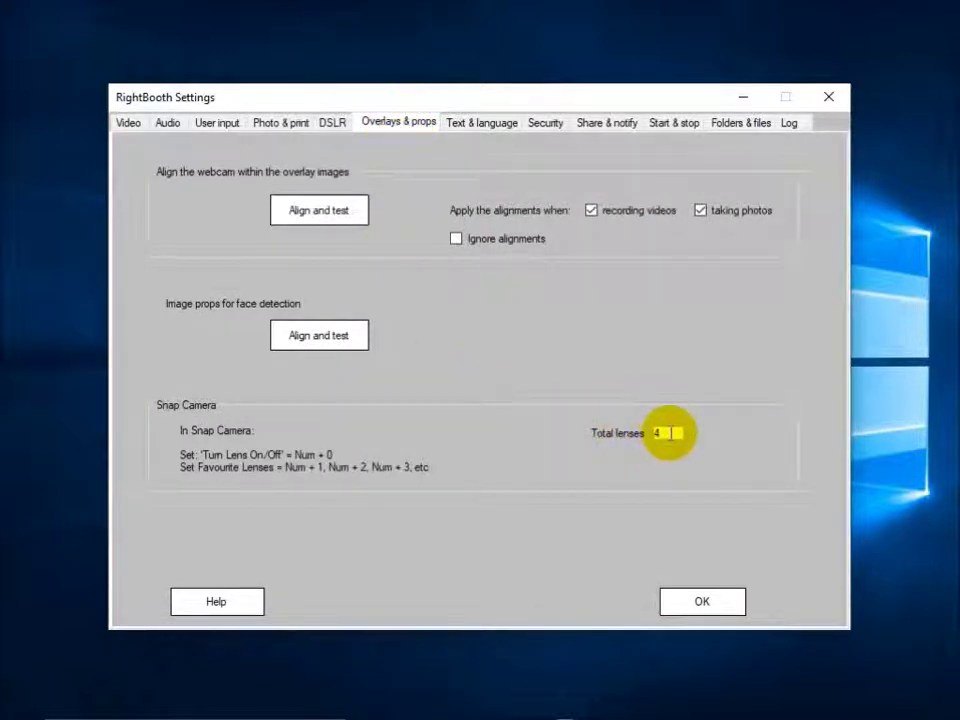
click(670, 433)
key(BackSpace)
text(3)
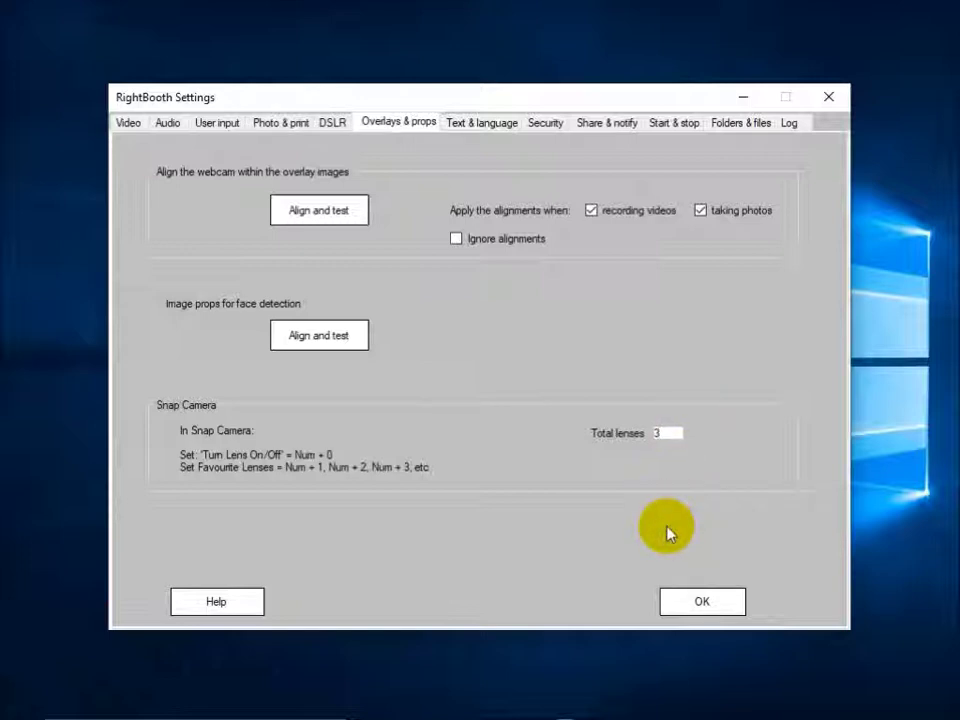
click(697, 601)
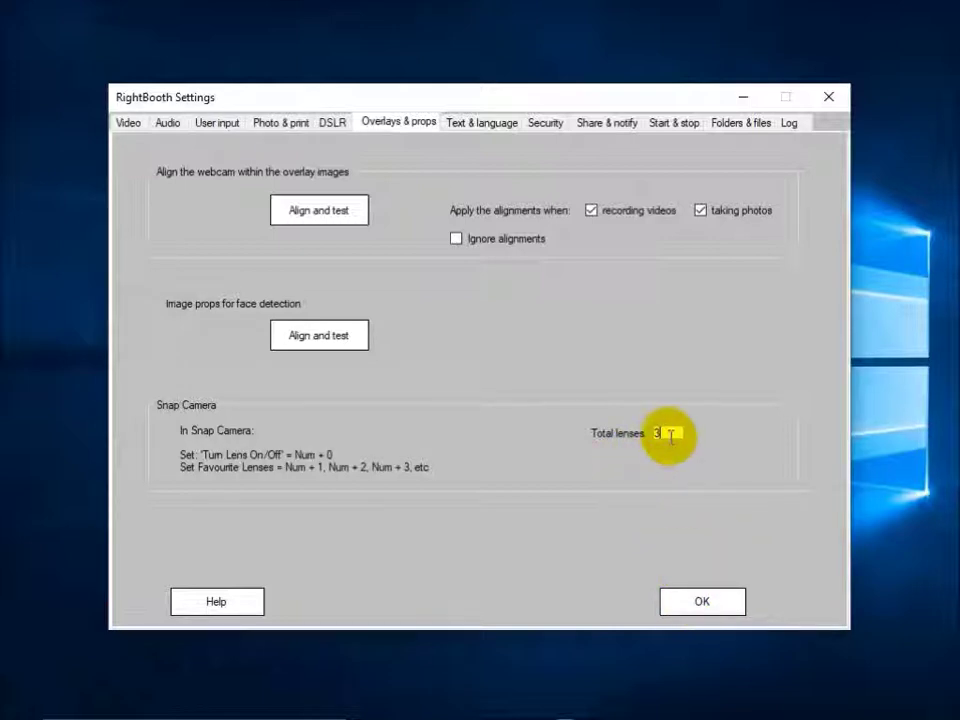
click(705, 603)
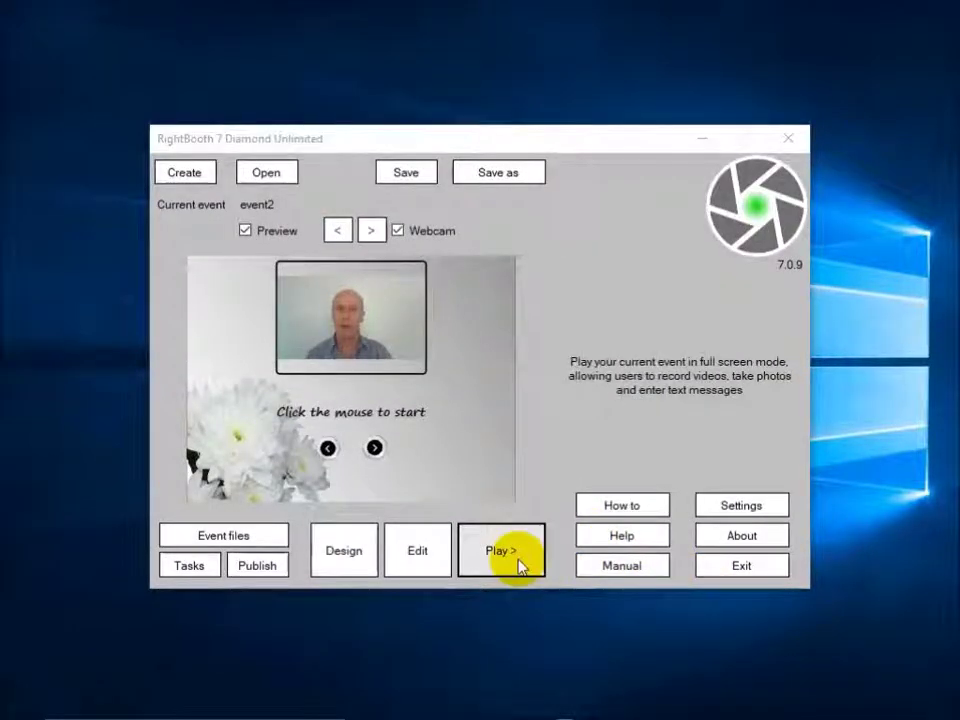
Play event2 full screen and step forward through five Snap Camera lenses
click(519, 565)
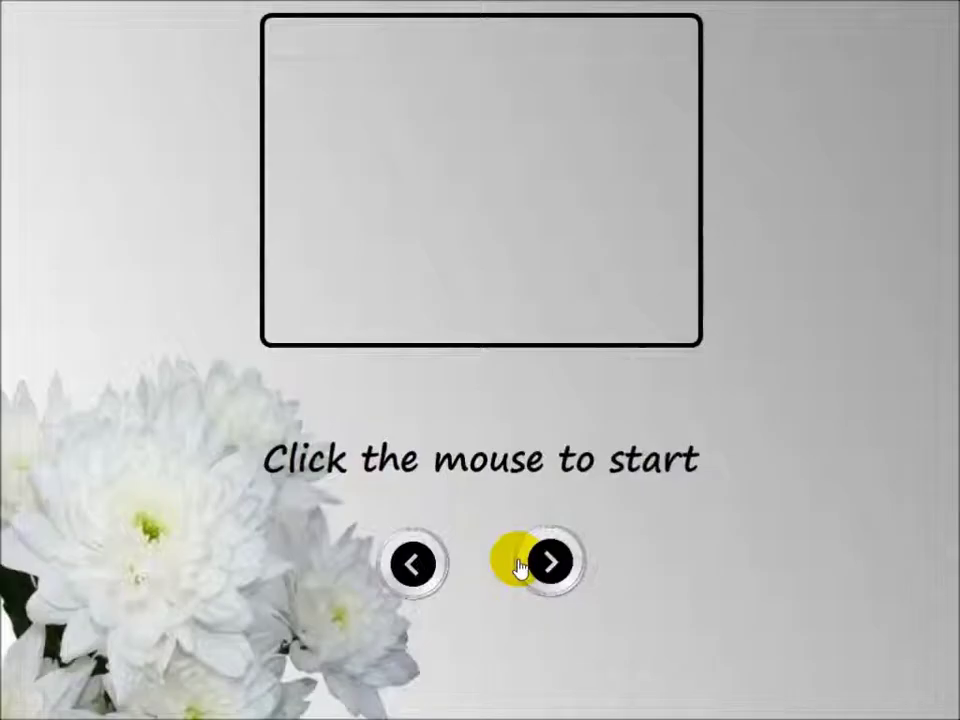
click(556, 566)
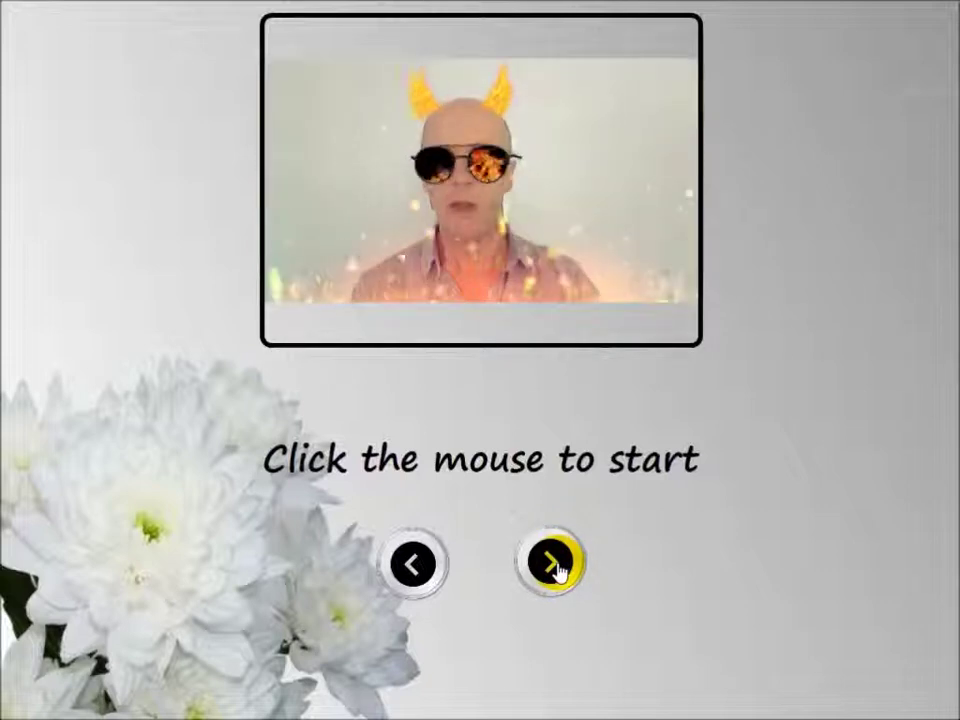
click(556, 566)
click(556, 566)
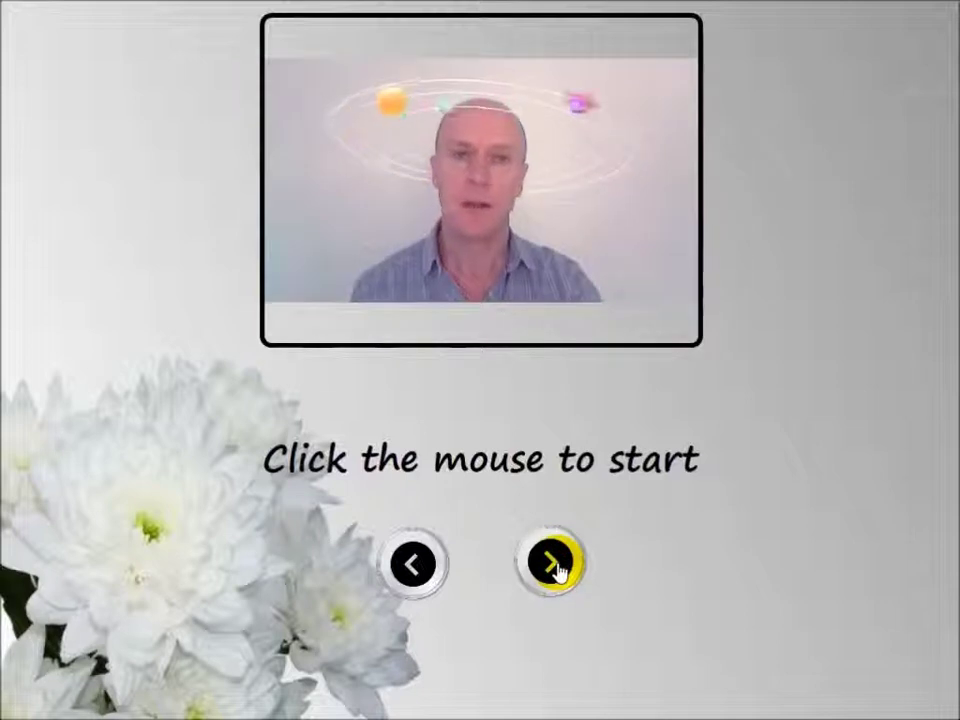
click(556, 566)
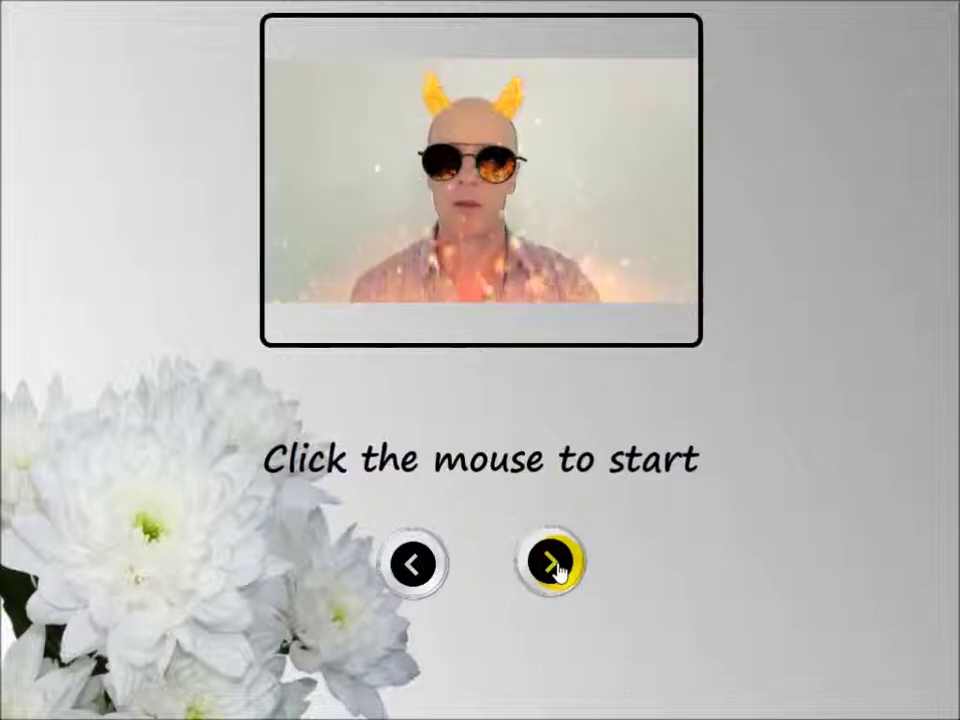
click(556, 566)
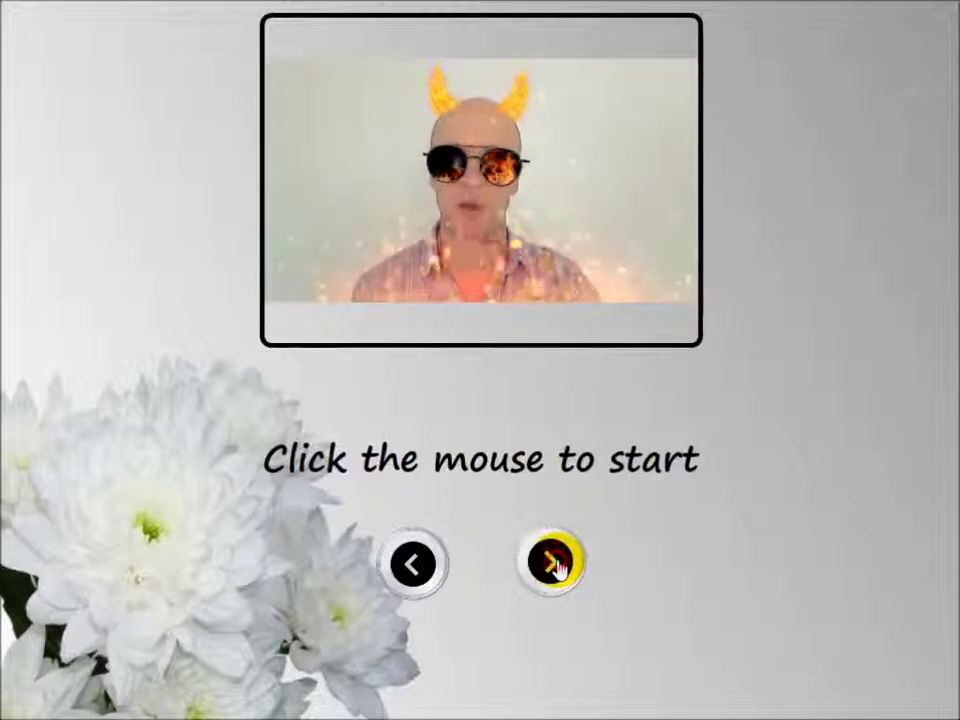
Step back two lenses, forward one, then stop playback with Escape
click(418, 565)
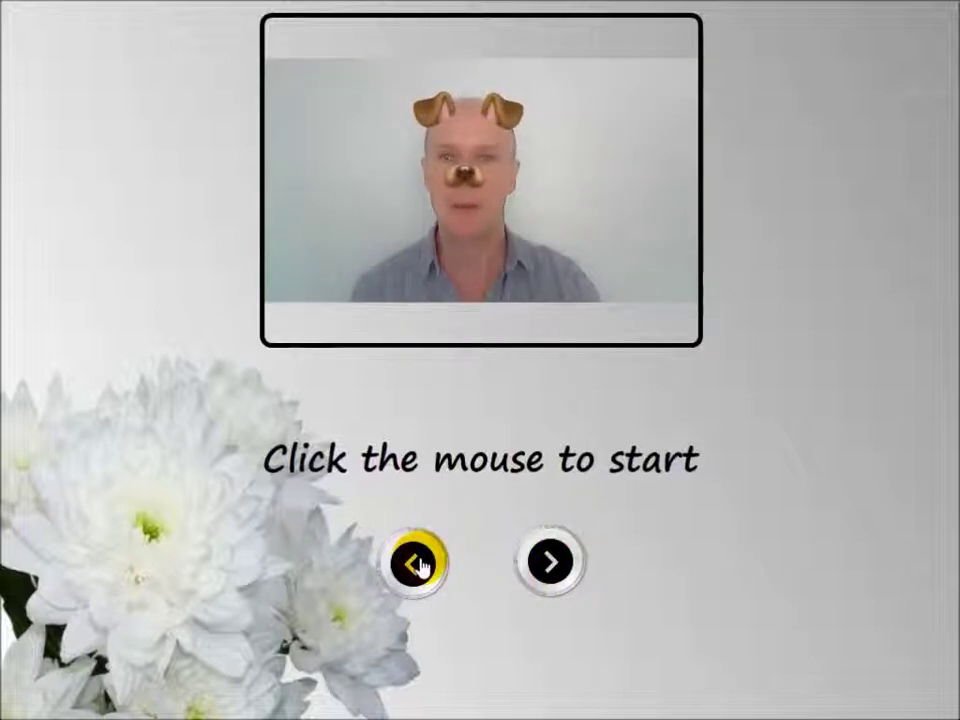
click(426, 565)
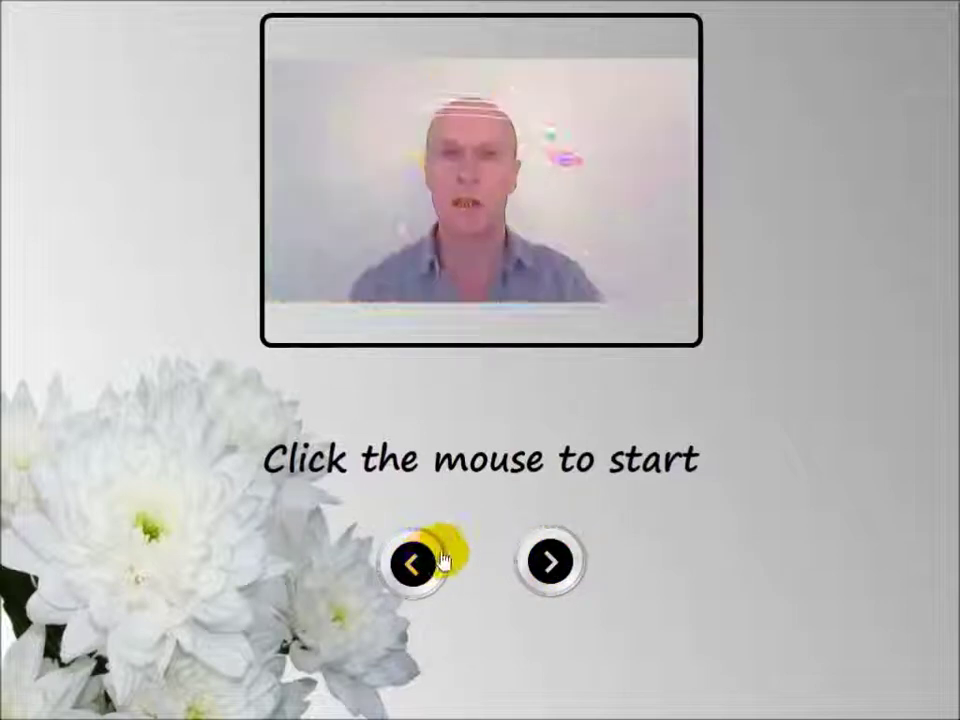
click(558, 564)
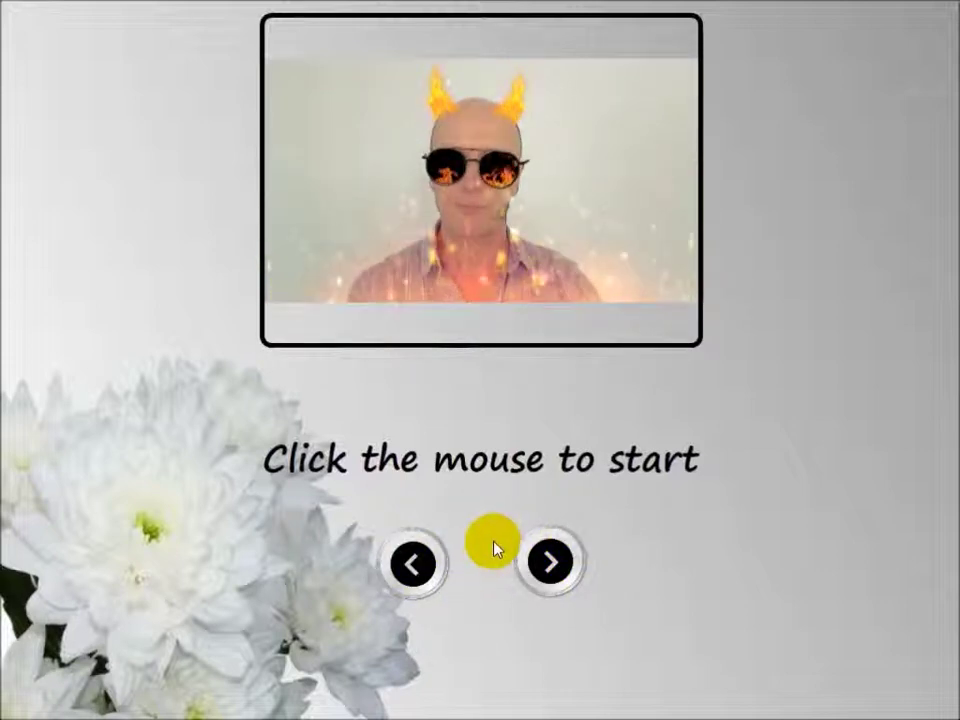
key(Escape)
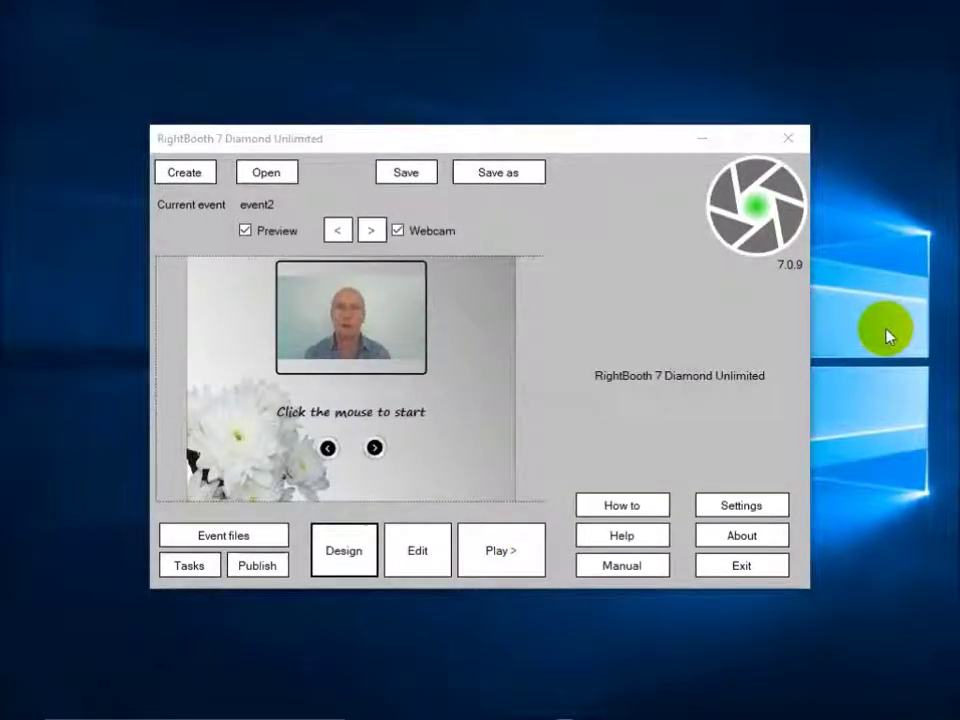
Enable Reset Snap Camera for event2's Start screen under Event structure and confirm the Event Designer
click(352, 551)
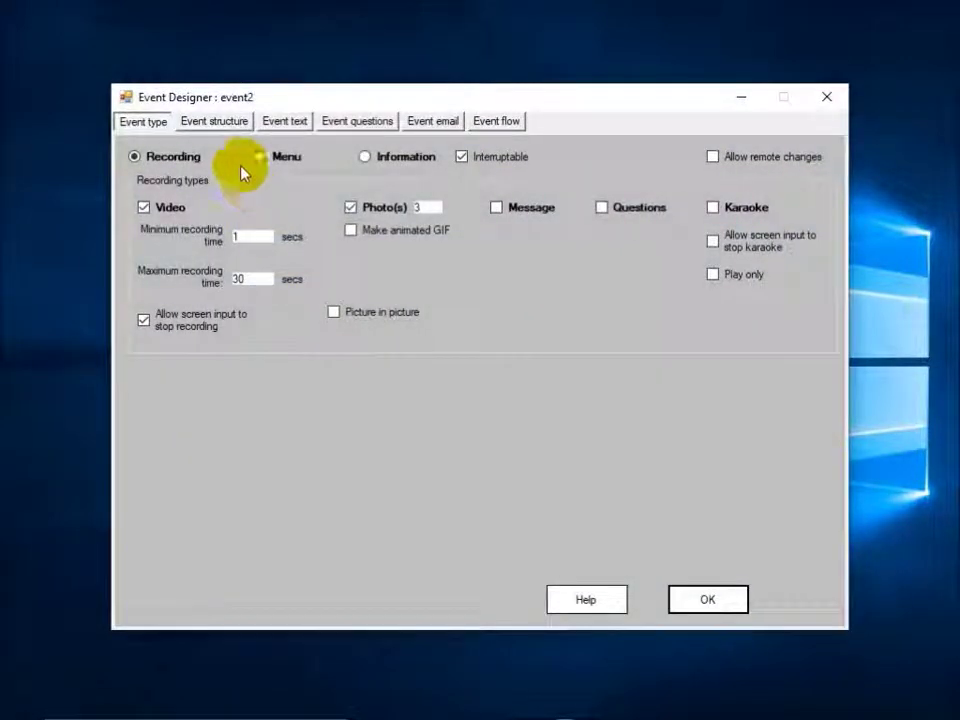
click(222, 122)
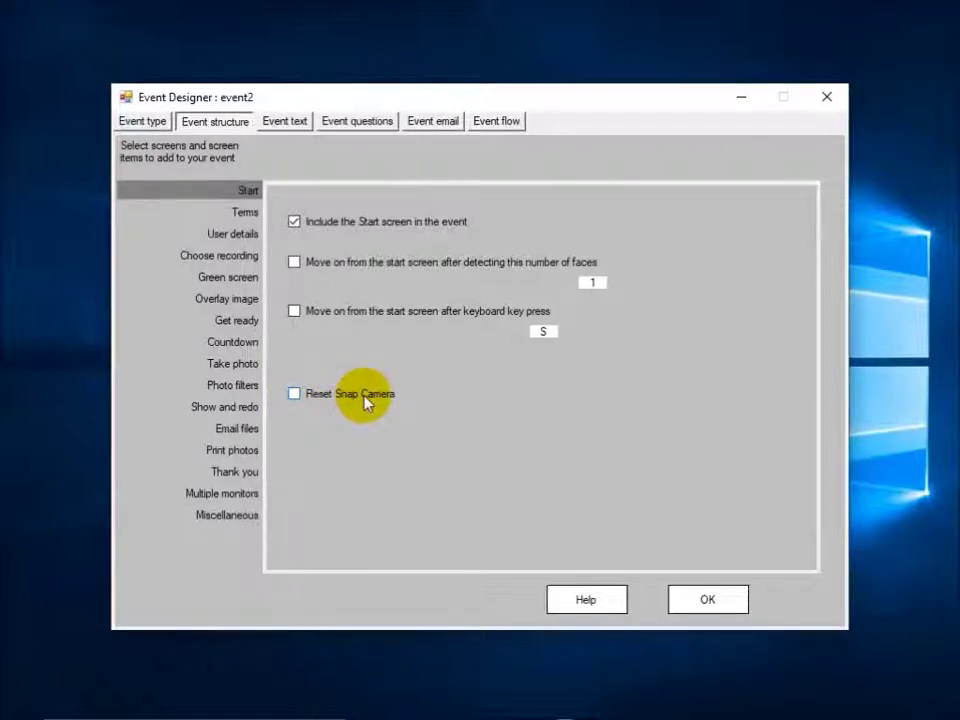
click(294, 394)
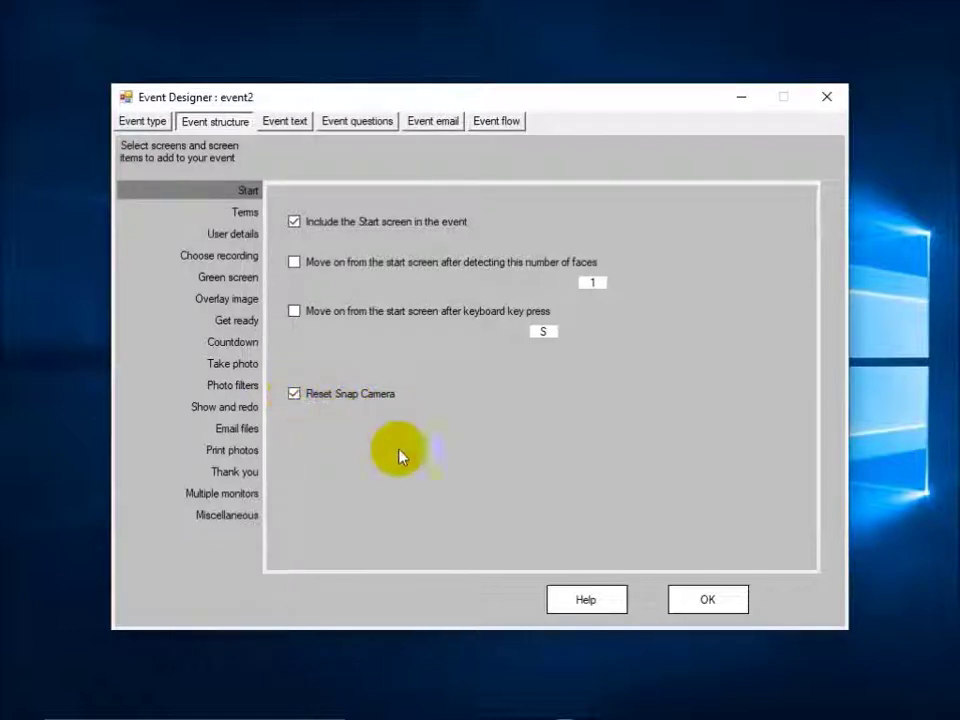
click(684, 598)
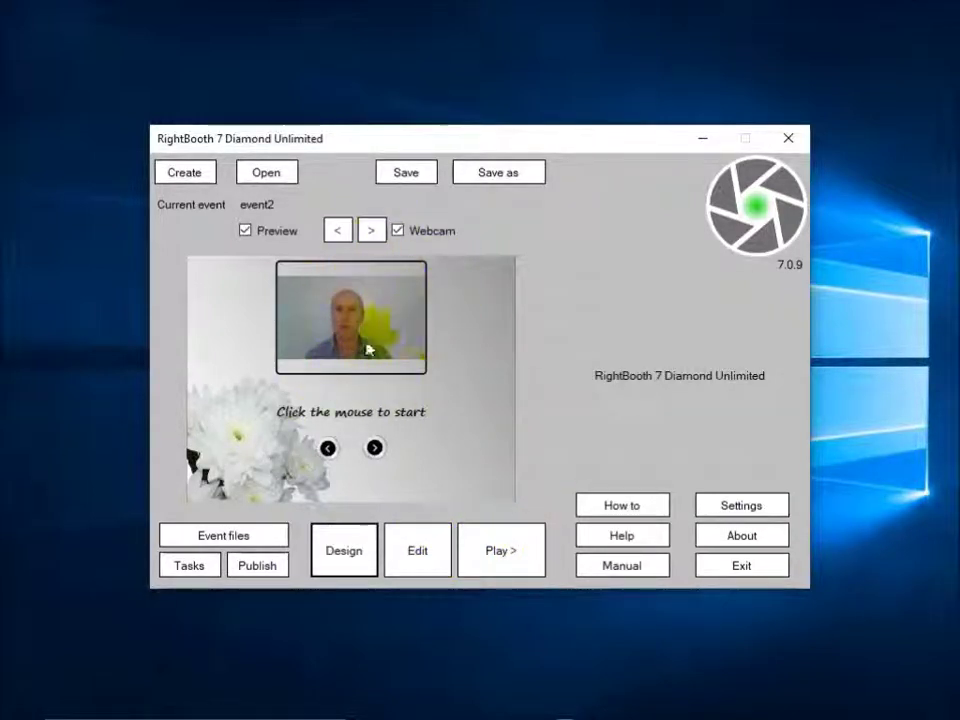
click(910, 275)
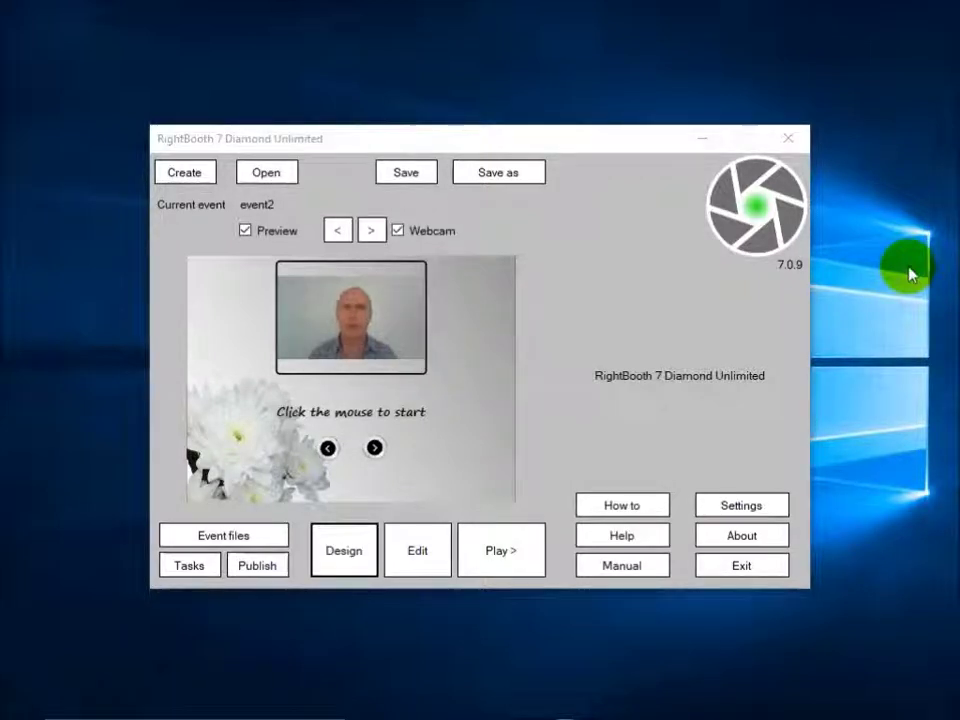